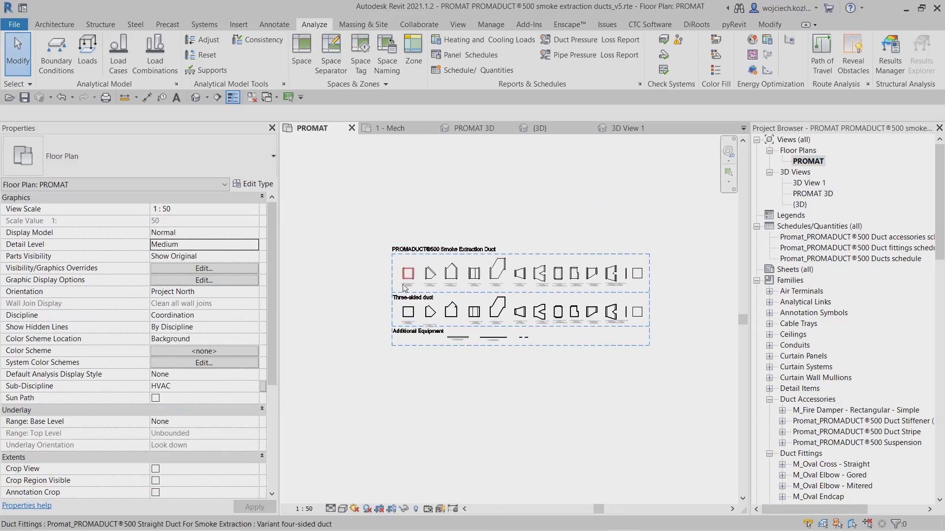
Inspect the properties of the straight duct, duct bend and duct tee in the PROMADUCT®500 Smoke Extraction Duct row
scroll(467, 246, "up", 3)
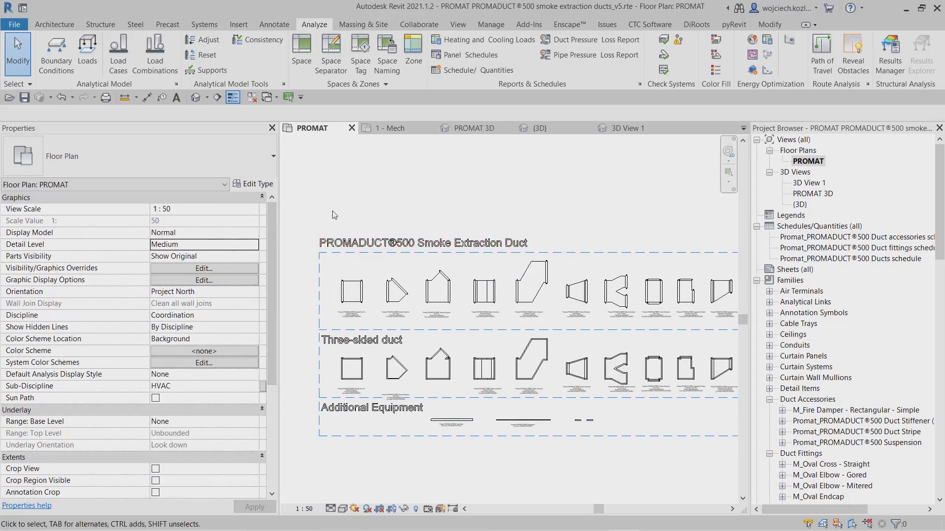
middle_click_drag(461, 201, 448, 170)
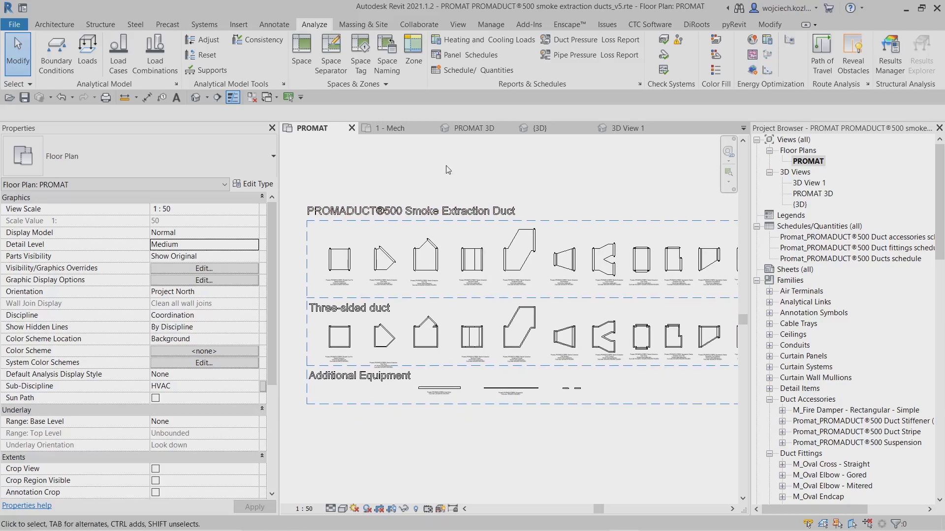
scroll(410, 173, "down", 1)
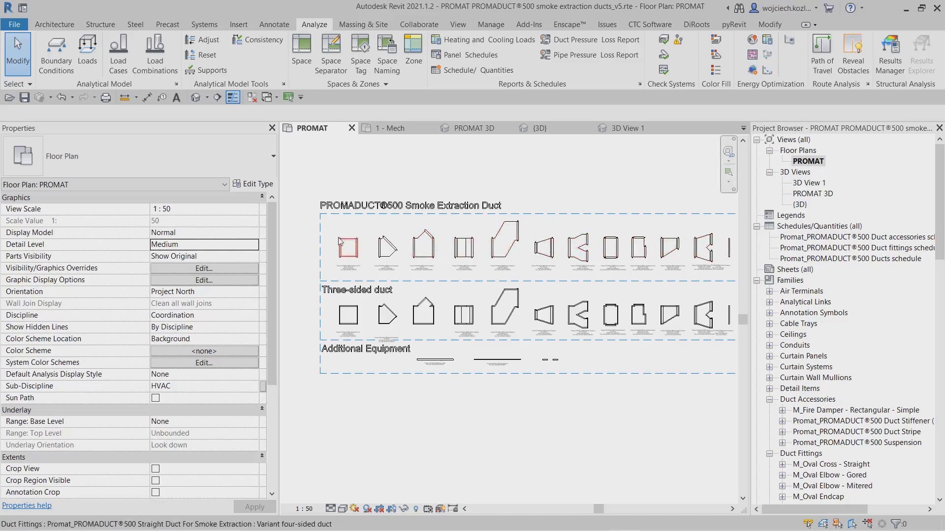
scroll(358, 209, "up", 4)
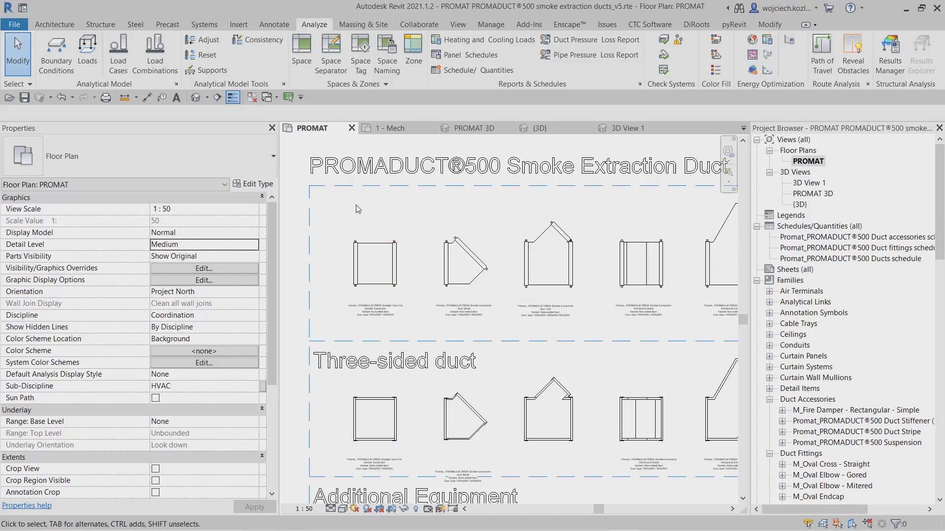
left_click(365, 247)
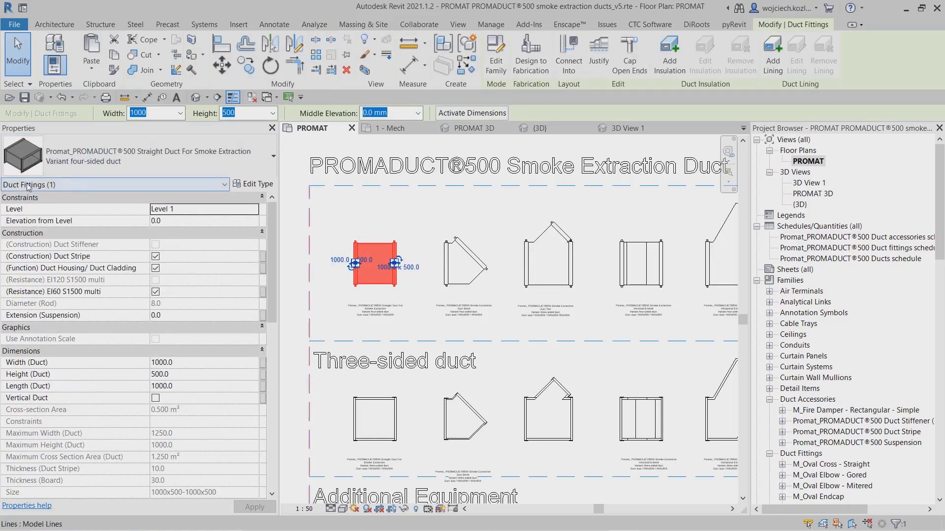
left_click(463, 266)
left_click(552, 268)
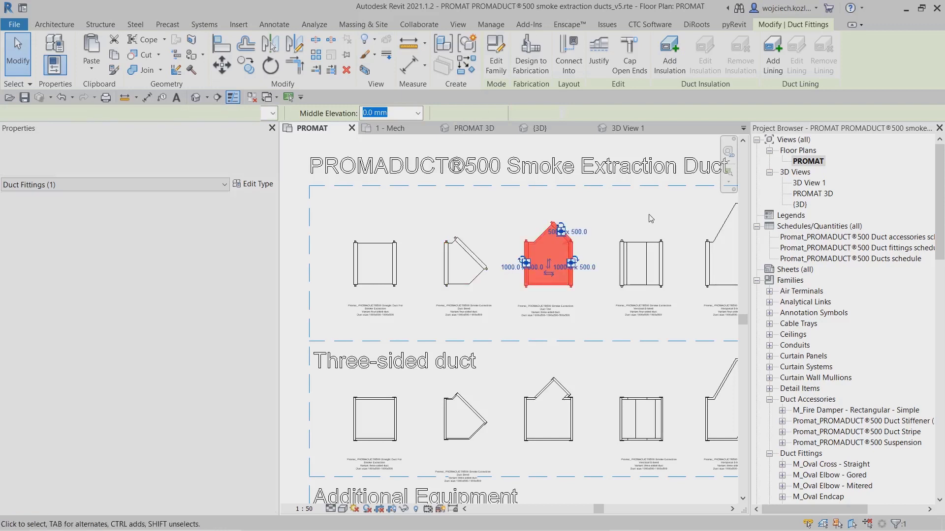
Inspect the four-sided vertical and horizontal S-bends, the duct reducer and the Y-branch one after another
middle_click_drag(630, 220, 480, 220)
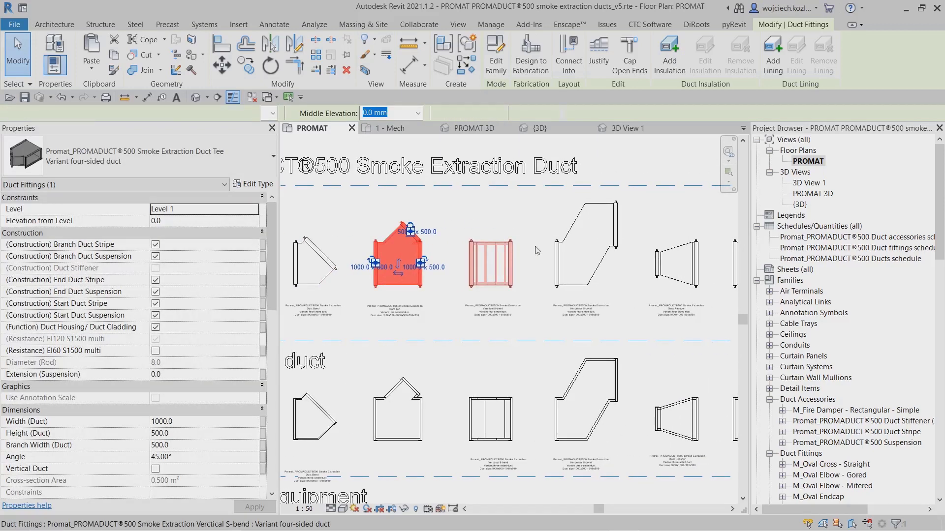
left_click(505, 252)
left_click(582, 248)
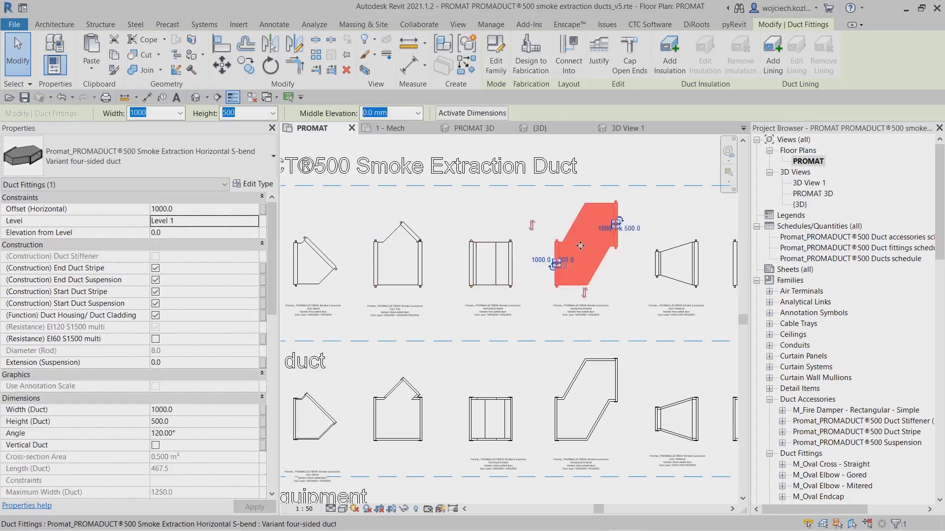
middle_click_drag(548, 214, 368, 221)
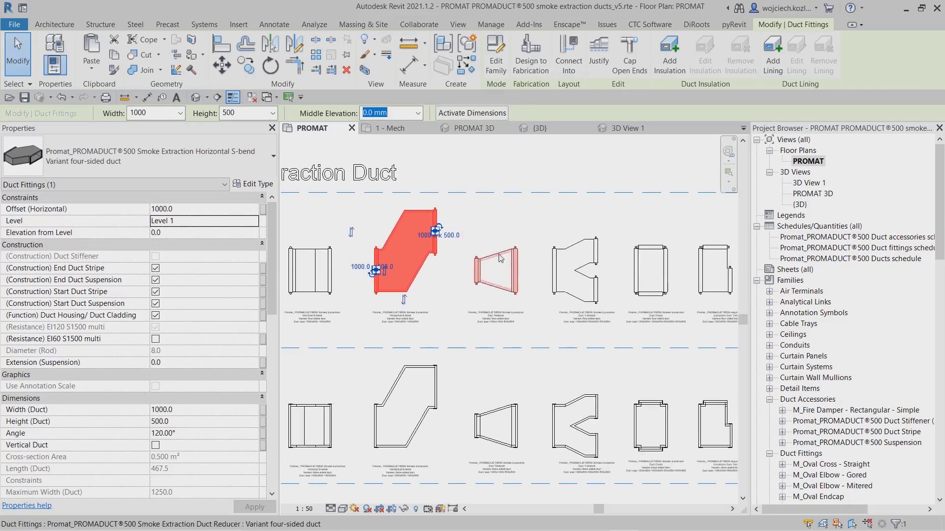
left_click(494, 276)
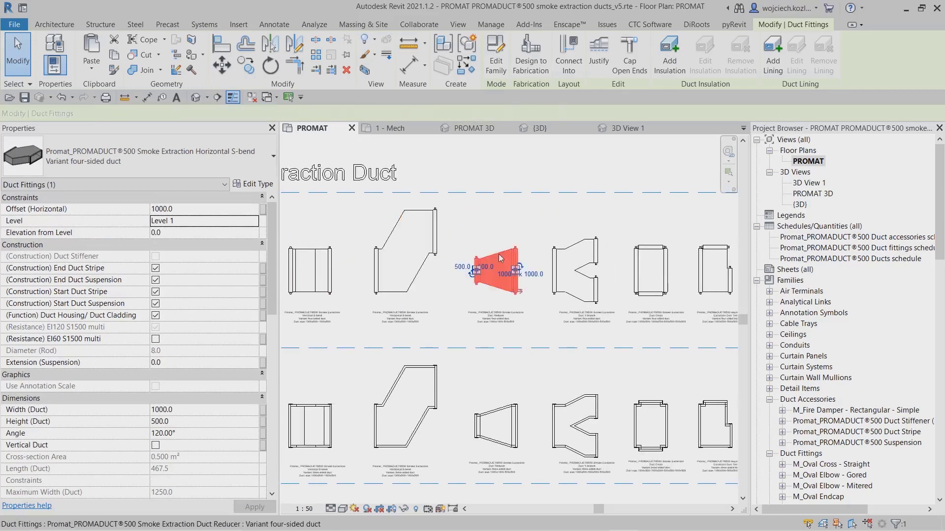
left_click(578, 249)
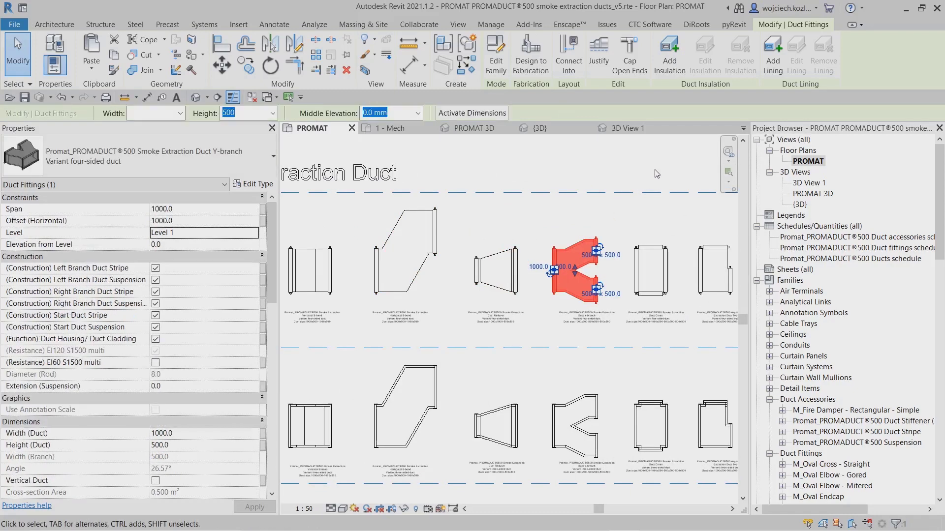
Inspect the four-sided duct cross, asymmetric reducer, asymmetric Y-branch and duct cap, and finish with nothing selected
middle_click_drag(657, 174, 431, 180)
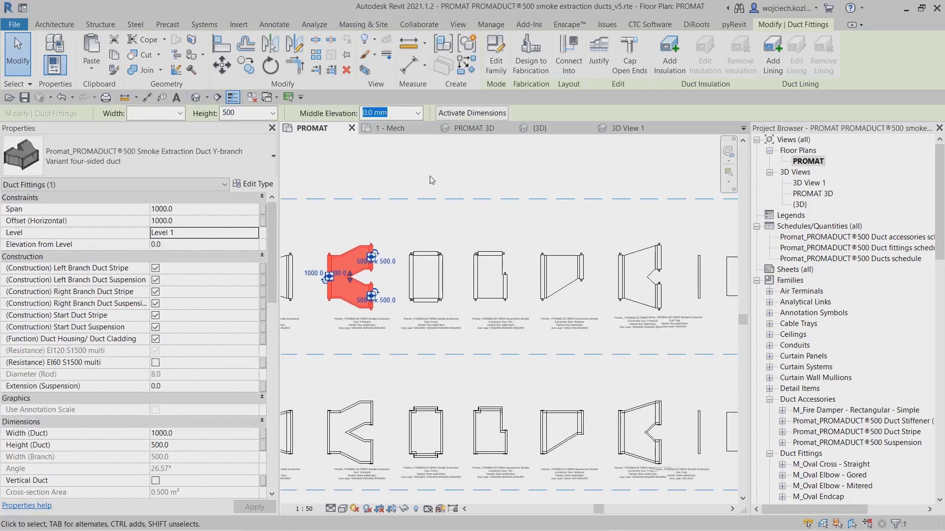
left_click(436, 264)
left_click(572, 257)
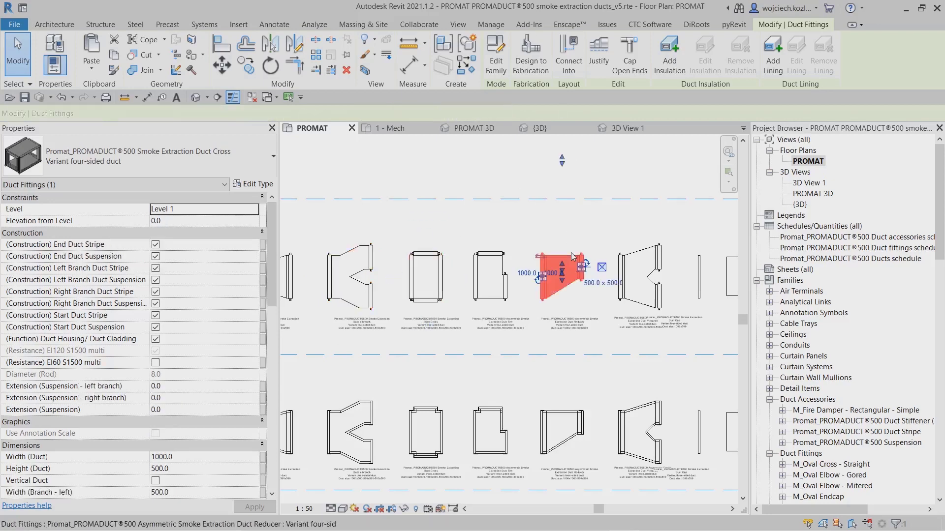
left_click(643, 256)
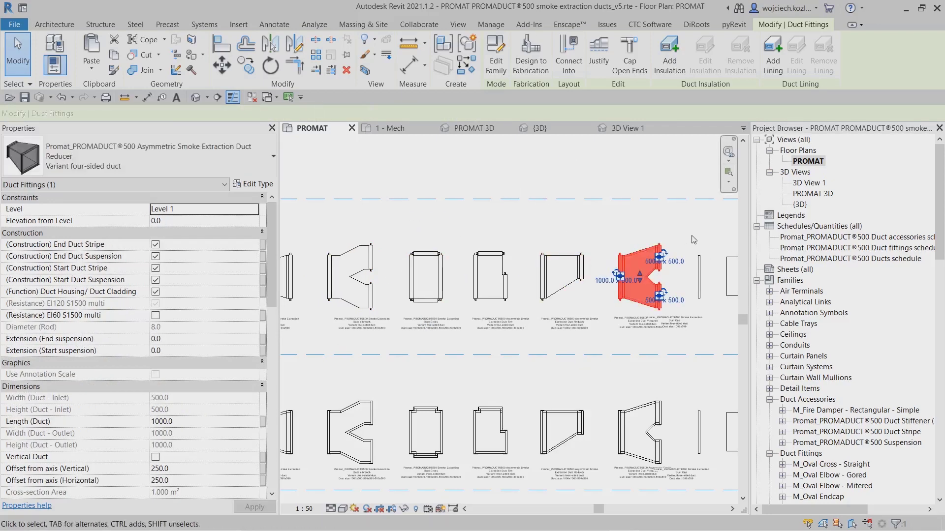
middle_click_drag(677, 241, 622, 240)
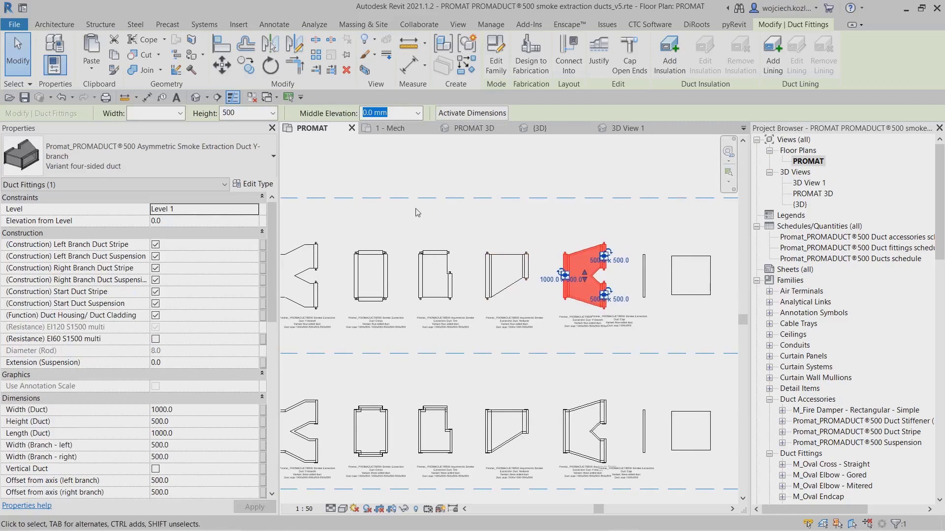
left_click(643, 285)
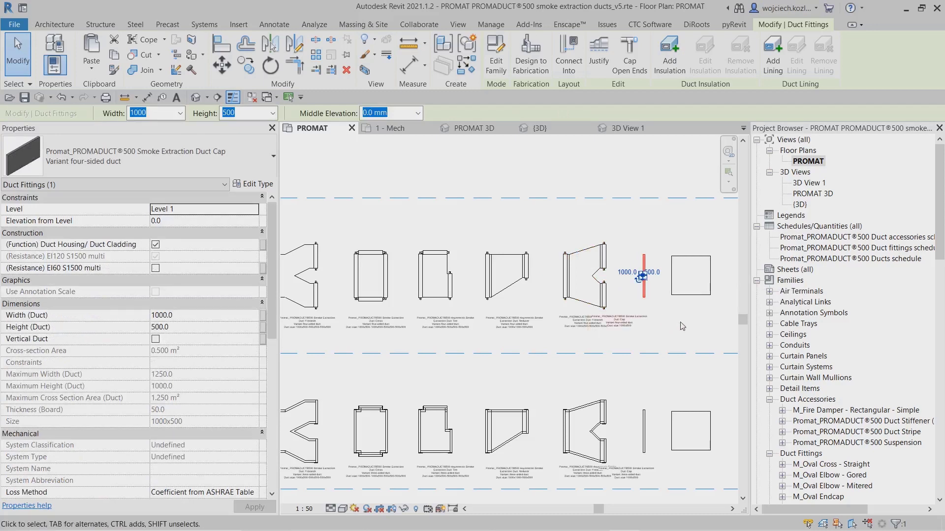
middle_click_drag(681, 322, 606, 334)
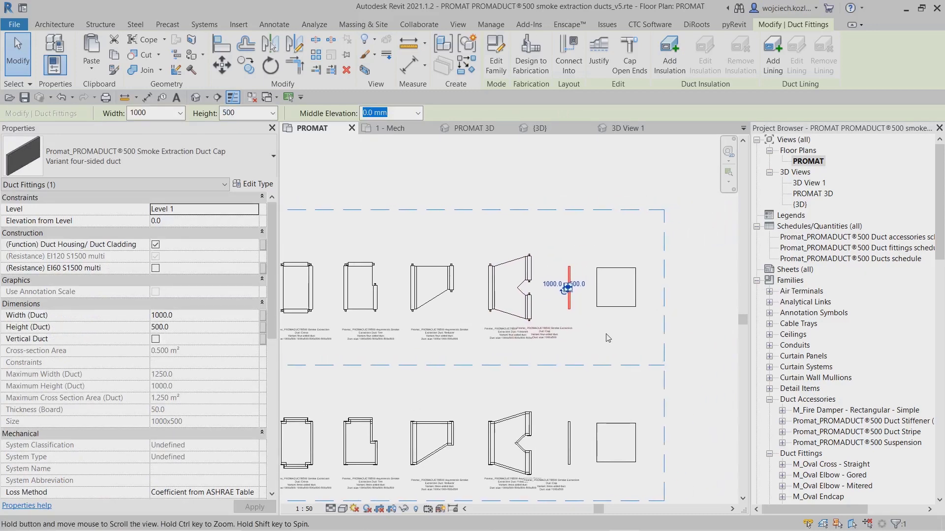
key("Escape")
Review the type properties and routing preferences of the four-sided rectangular duct at the end of the upper row
scroll(606, 335, "down", 1)
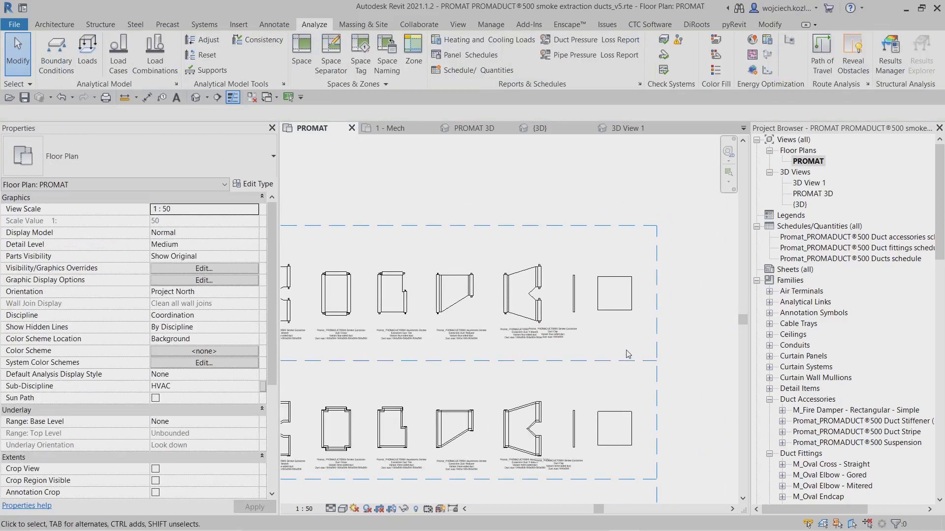
left_click(614, 307)
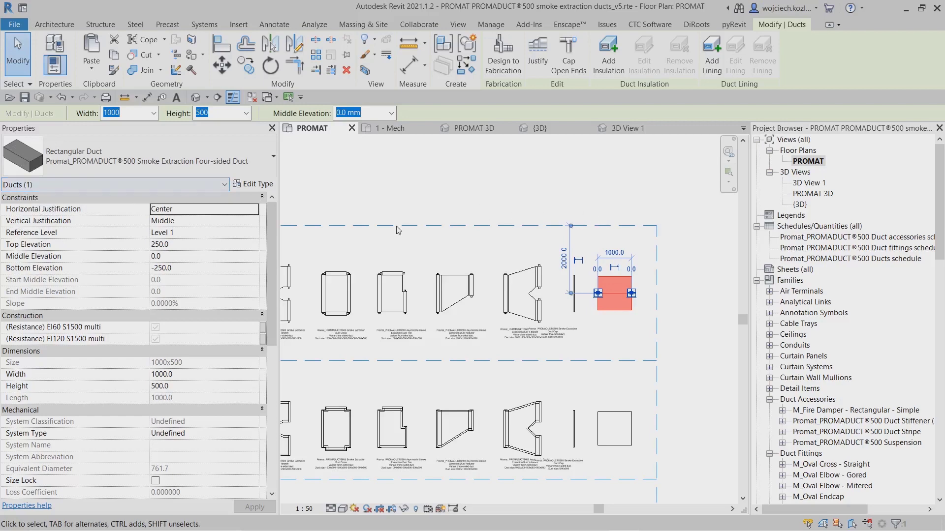
left_click(256, 187)
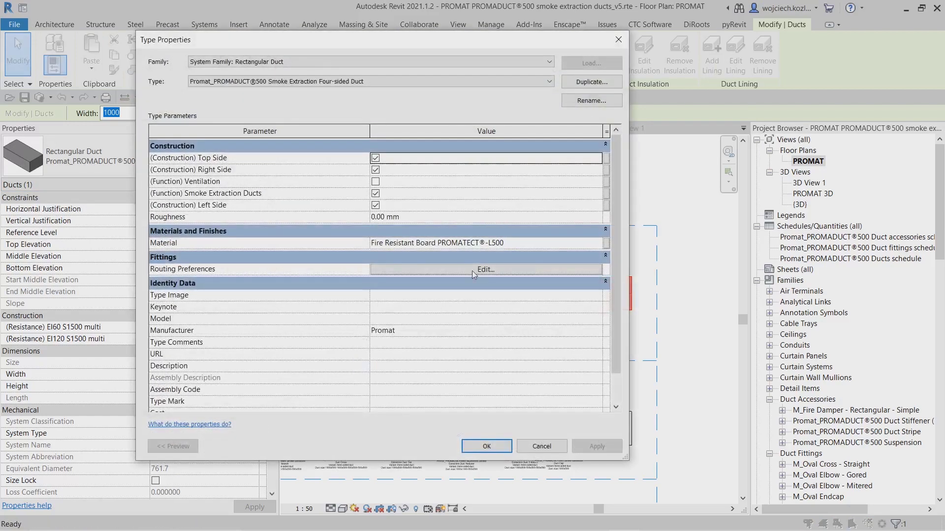
left_click(471, 271)
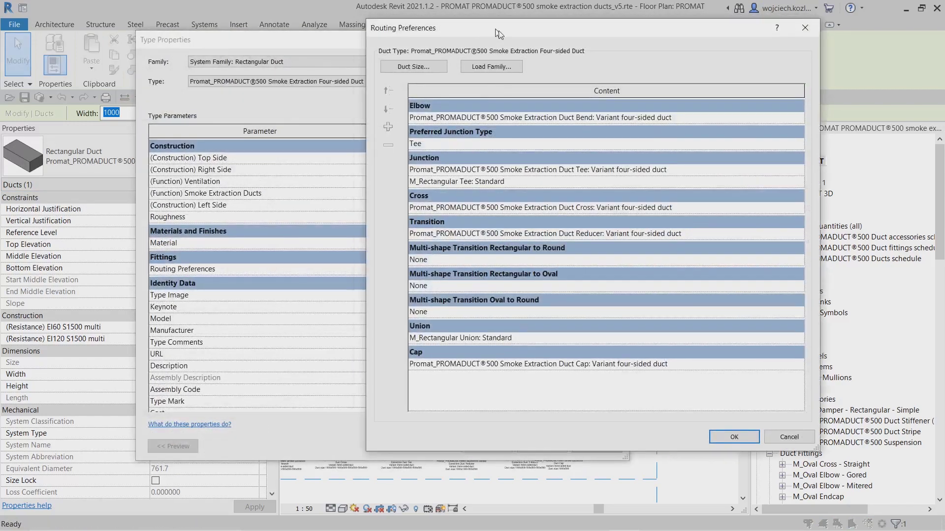
left_click_drag(498, 31, 530, 41)
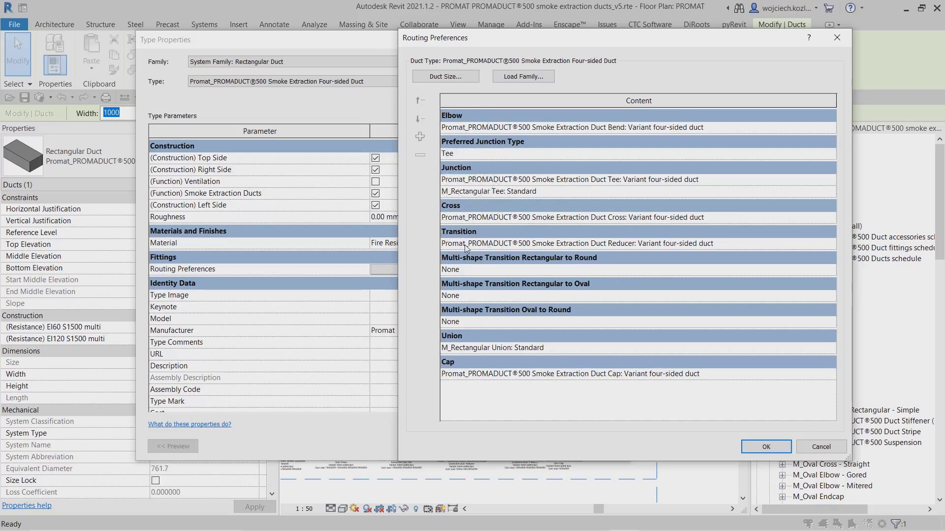
left_click(765, 447)
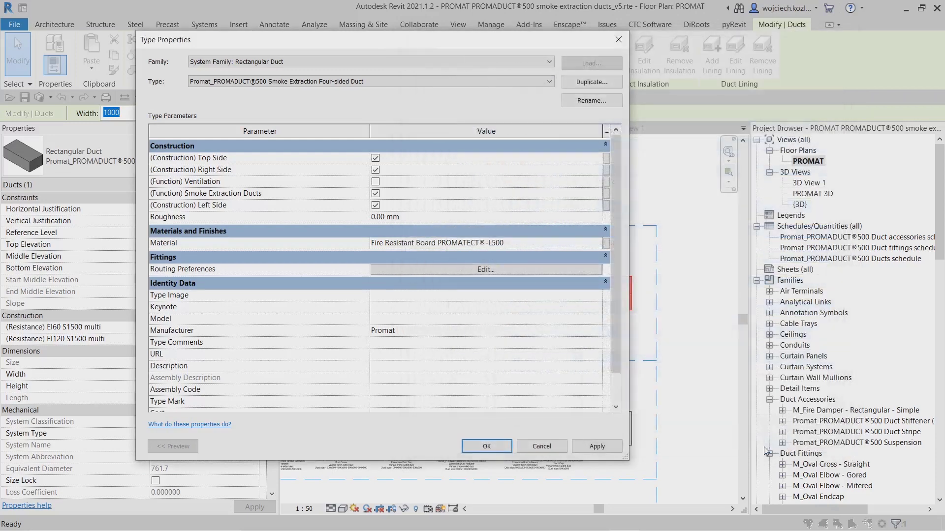
left_click(486, 446)
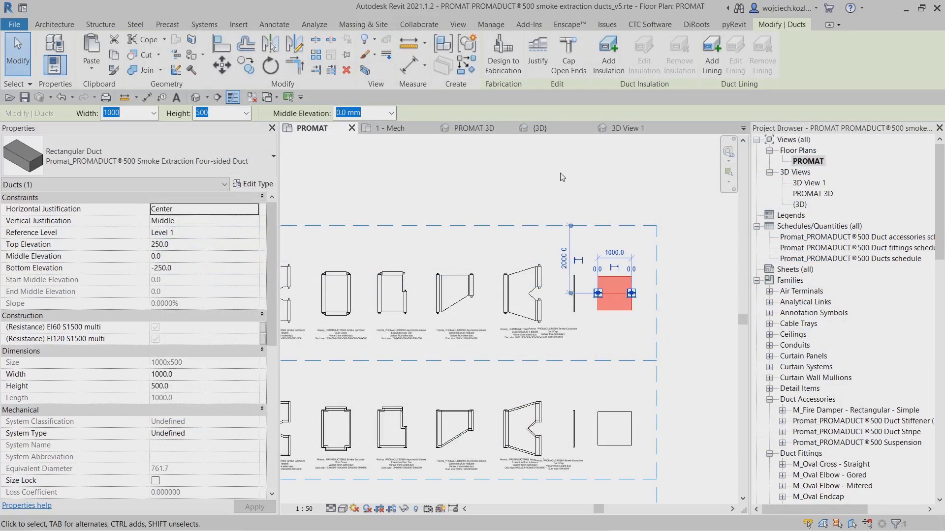
key("Escape")
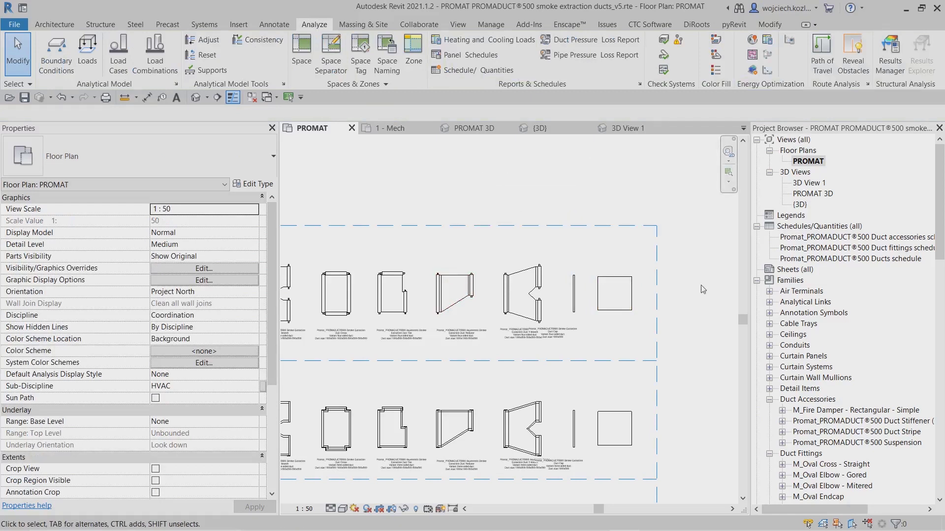
Return to the start of the four-sided row and compare the instance properties of the straight duct and duct bend
scroll(703, 289, "down", 3)
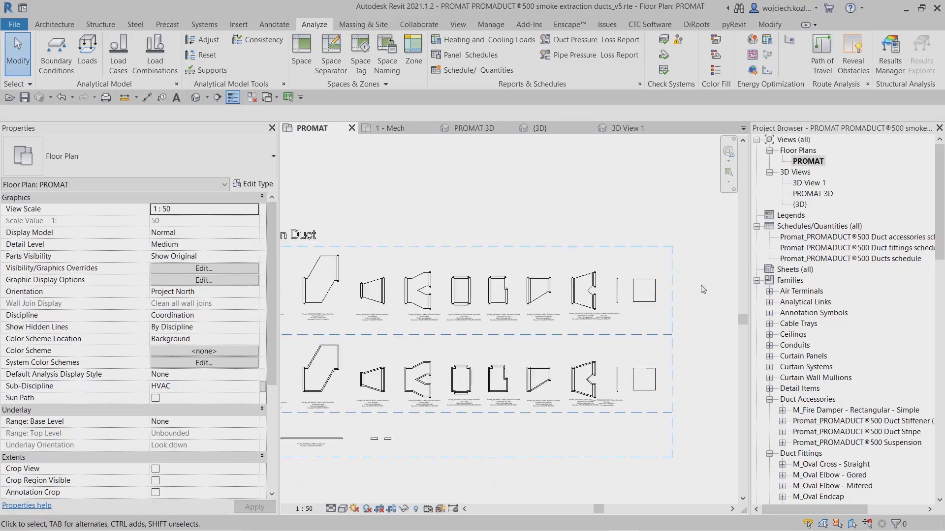
middle_click_drag(374, 206, 554, 199)
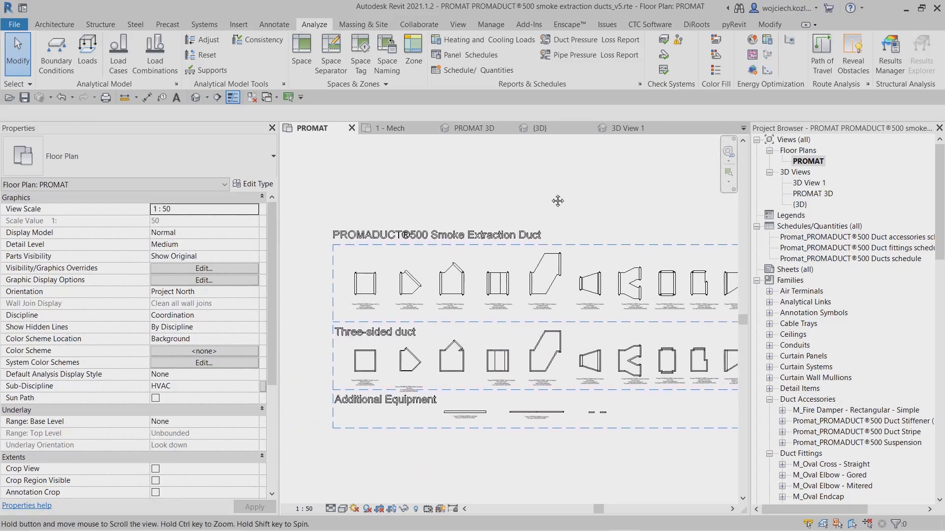
scroll(310, 286, "up", 3)
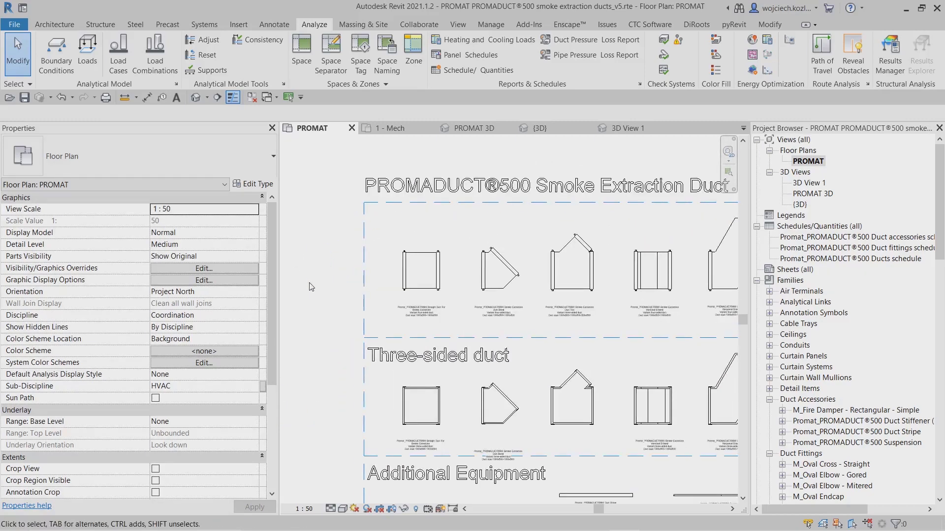
middle_click_drag(318, 289, 322, 272)
scroll(311, 272, "up", 1)
scroll(316, 270, "up", 1)
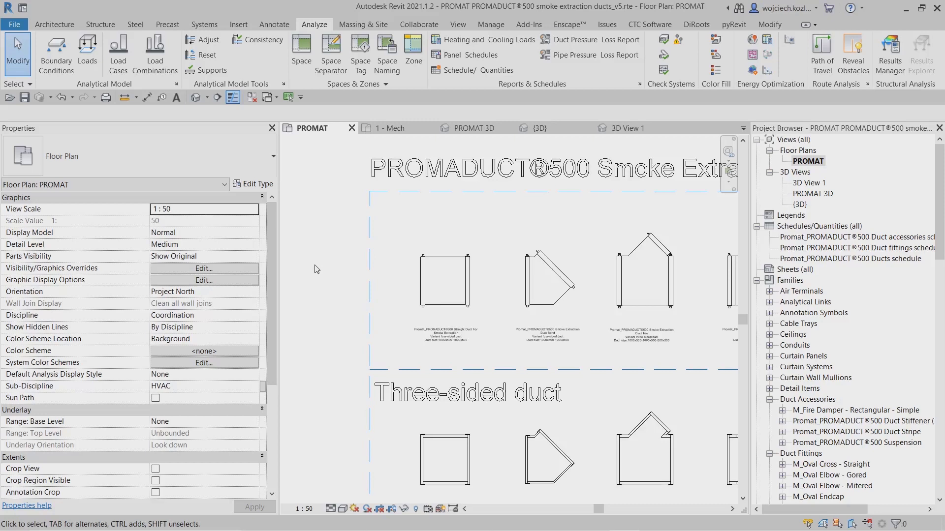
left_click(423, 255)
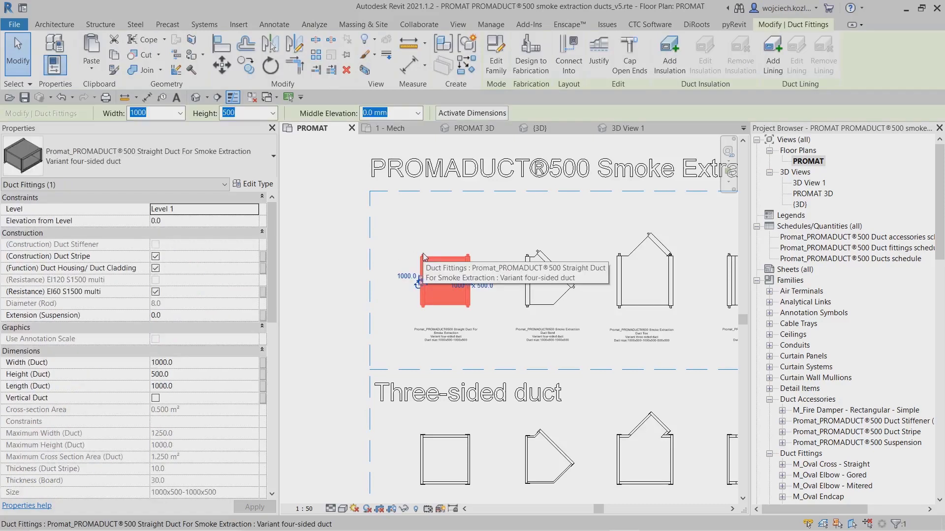
left_click(560, 270)
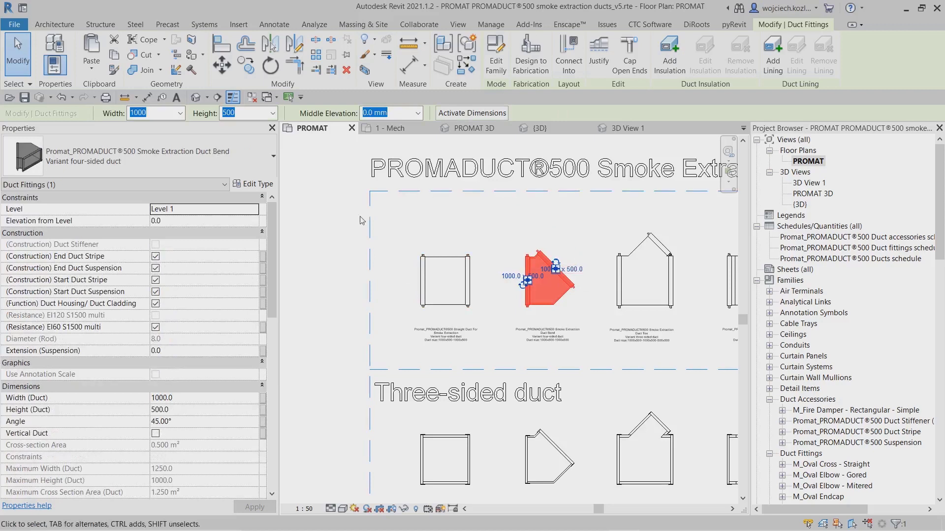
middle_click_drag(379, 253, 355, 253)
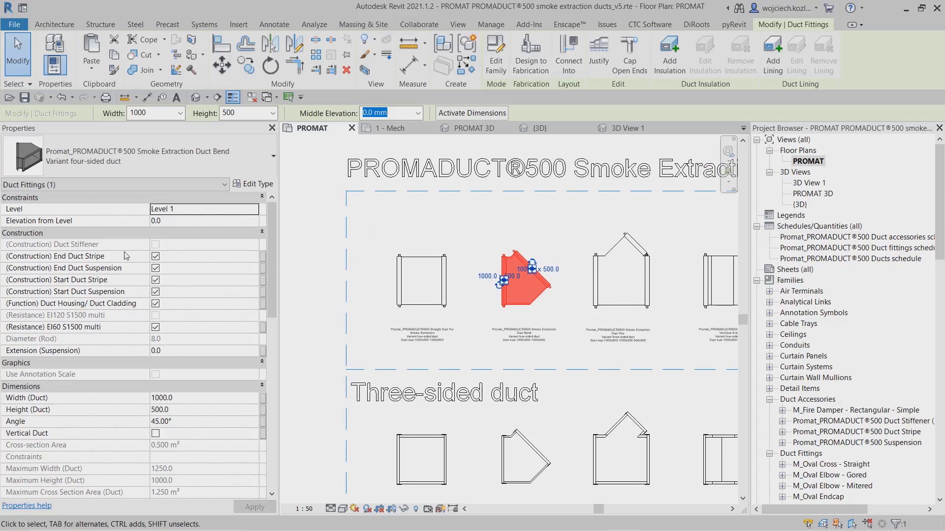
Examine the selected duct bend's stripe, suspension, housing, resistance and extension parameters, followed by its dimensions
key("ctrl")
key("ctrl")
key("ctrl")
key("ctrl")
key("ctrl")
key("ctrl")
key("ctrl")
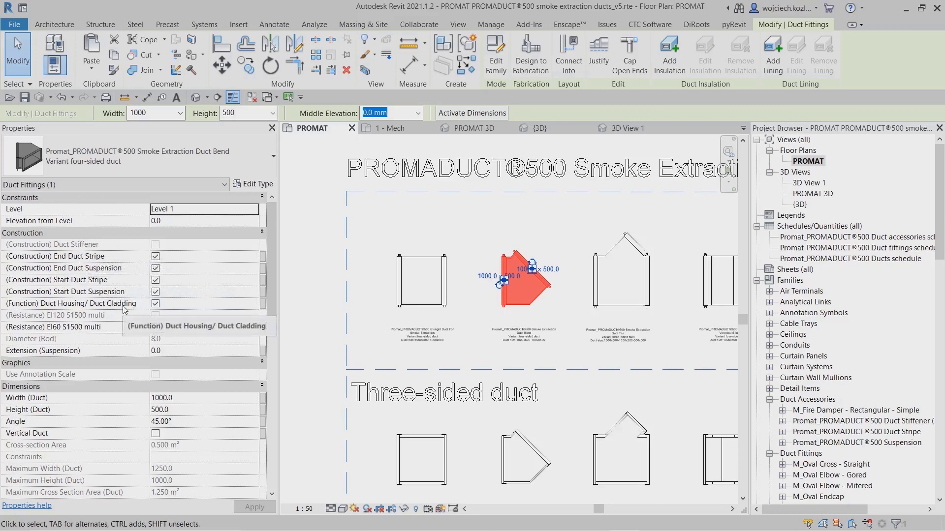
key("ctrl")
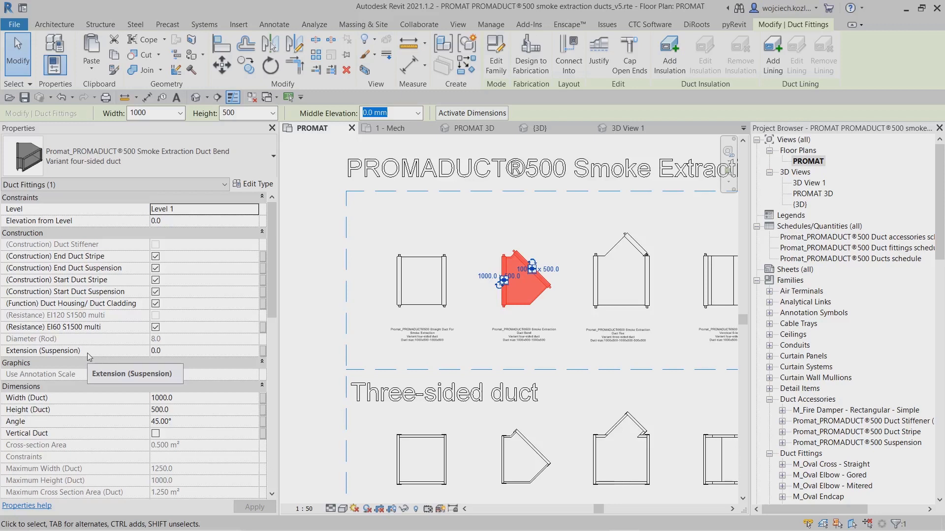
scroll(87, 353, "down", 3)
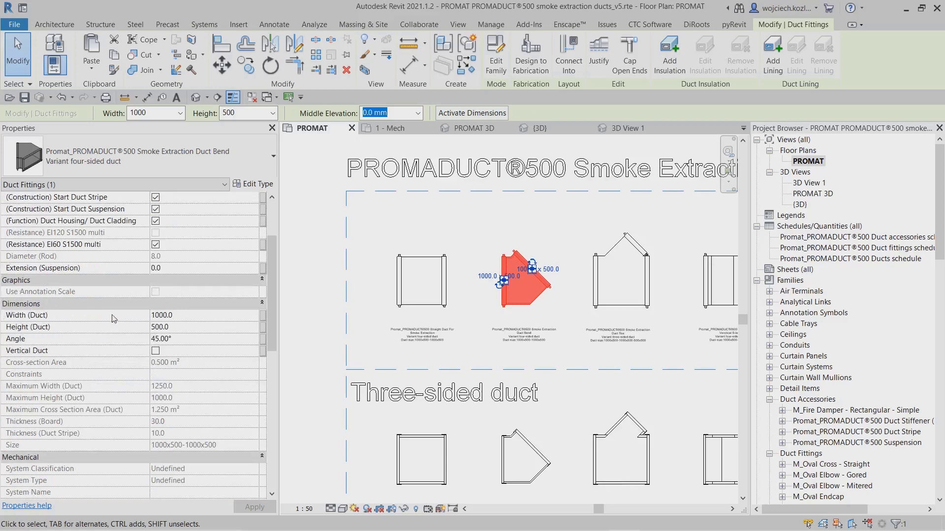
Review the selected duct bend's width, height, angle, maximum size constraints and board and stripe thicknesses
left_click(191, 317)
left_click(187, 338)
left_click(177, 425)
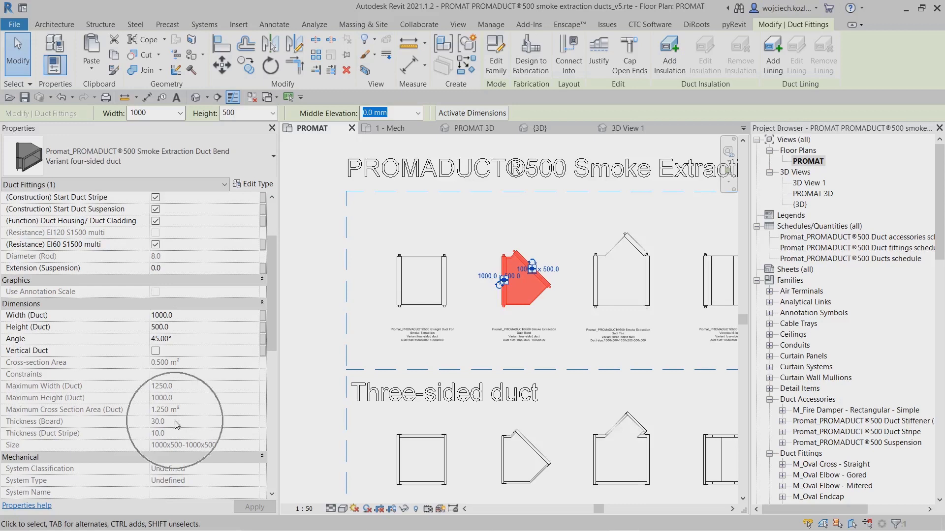
scroll(177, 425, "up", 2)
scroll(176, 425, "up", 1)
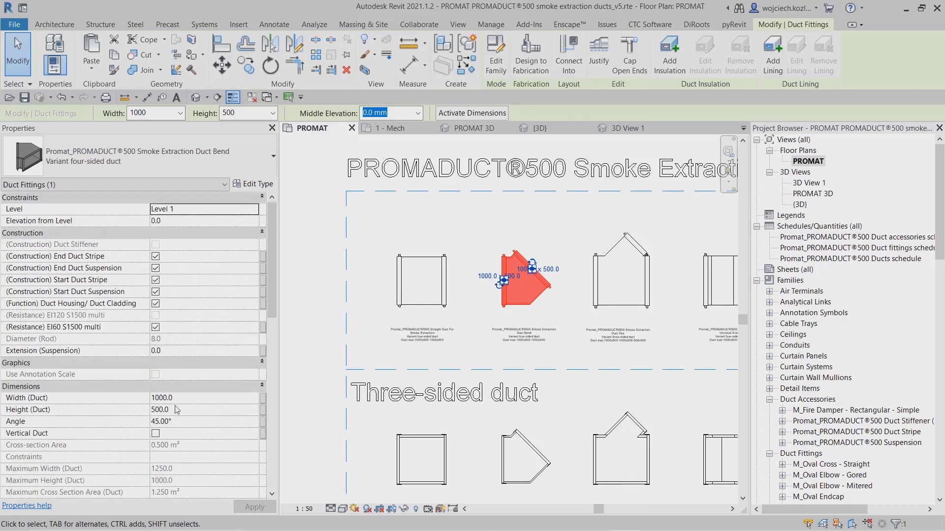
Switch off the duct bend's EI60 S1500 multi resistance and check its effect on the board thickness
key("ctrl")
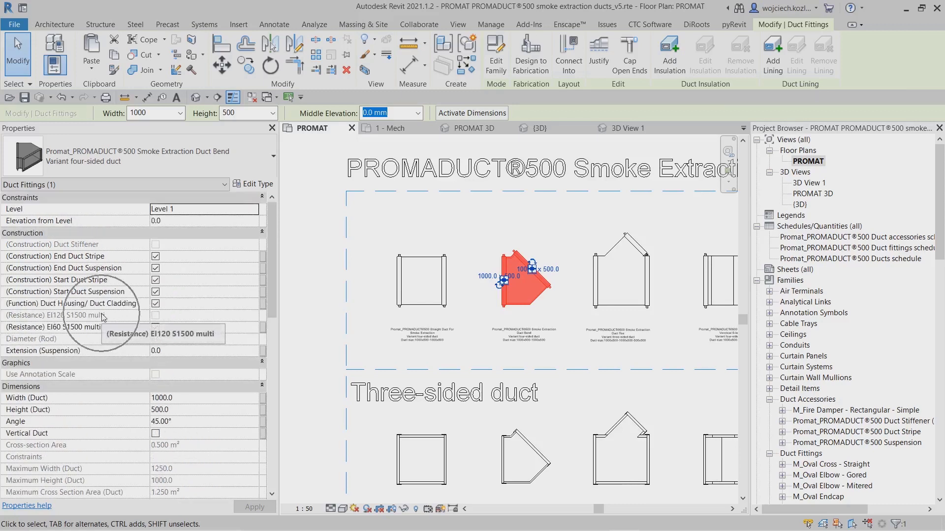
key("ctrl")
left_click(155, 327)
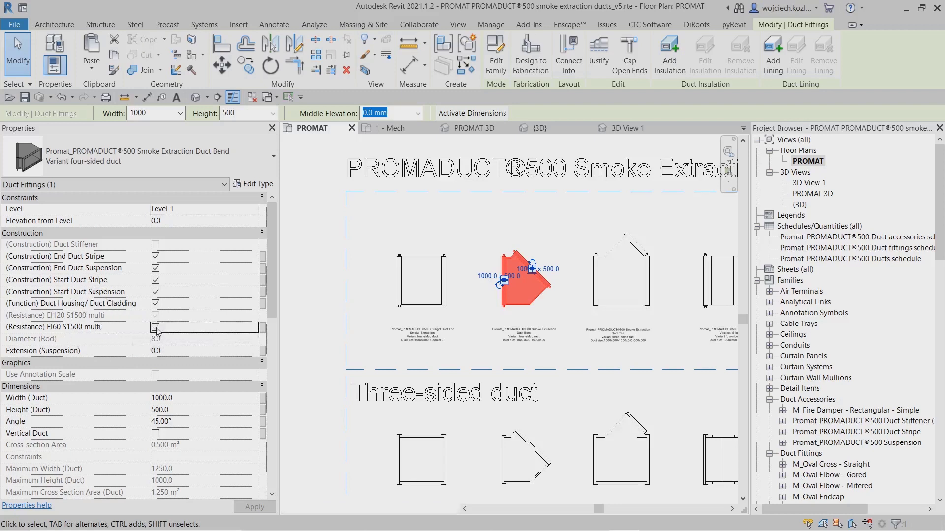
scroll(188, 469, "down", 1)
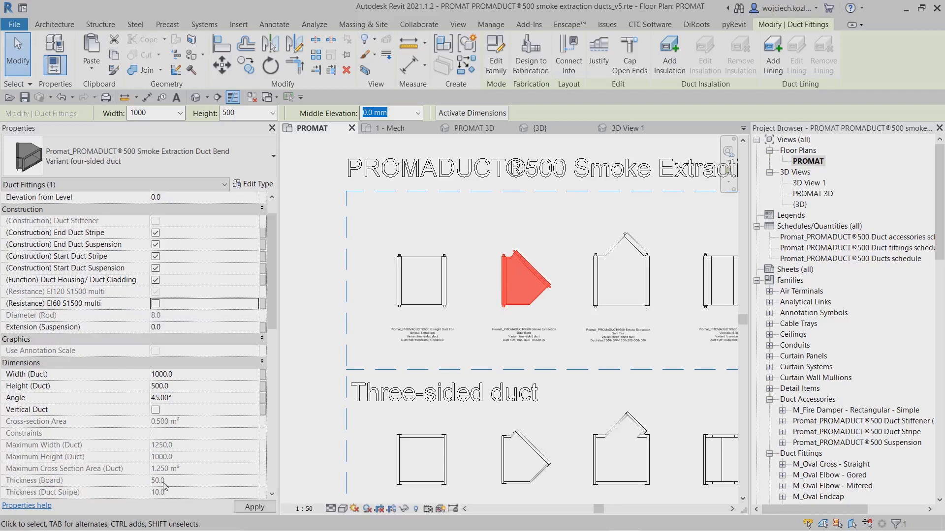
key("ctrl")
key("ctrl")
key("ctrl")
Examine the duct bend's weight and its analysis results, including board area, board length and message
scroll(164, 486, "down", 12)
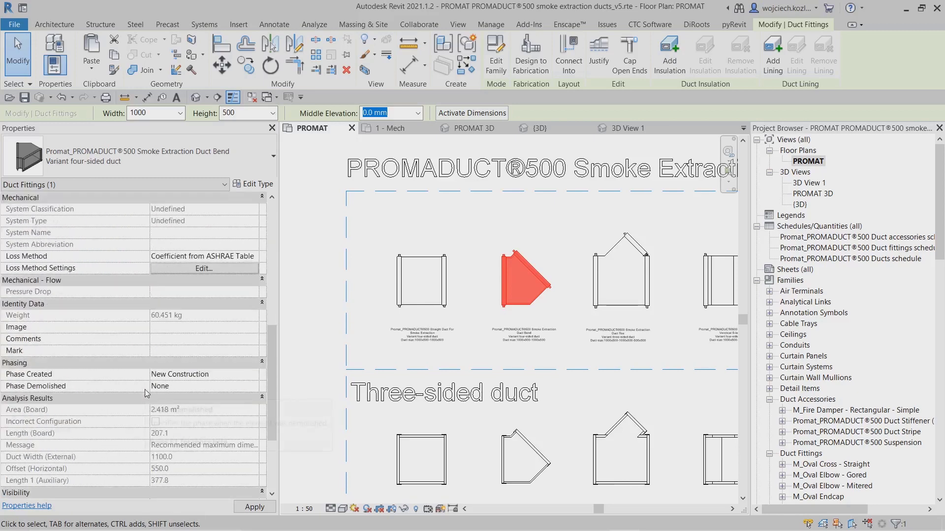
scroll(146, 394, "down", 5)
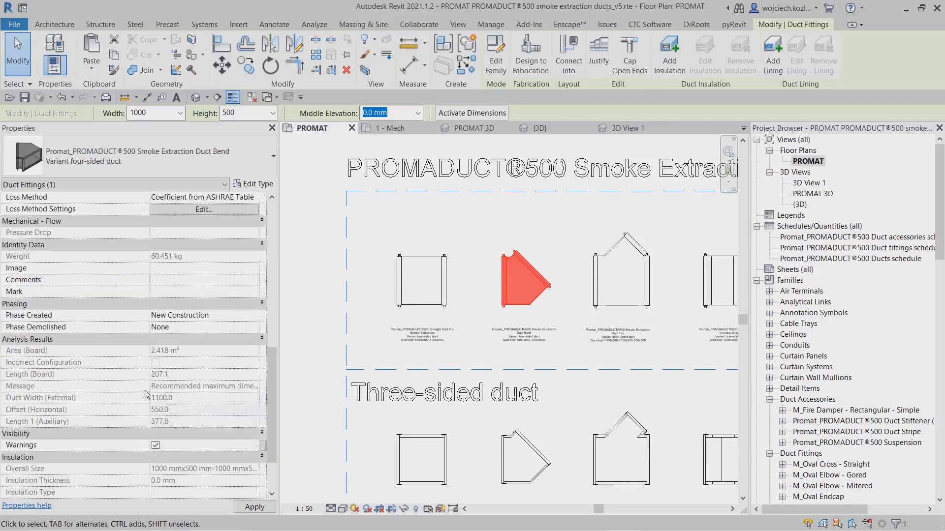
key("ctrl")
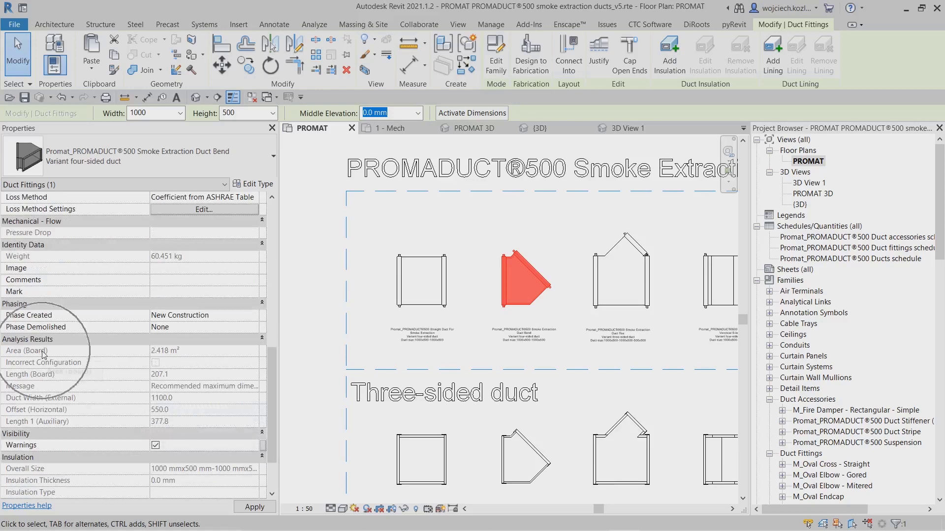
key("ctrl")
key("ctrl")
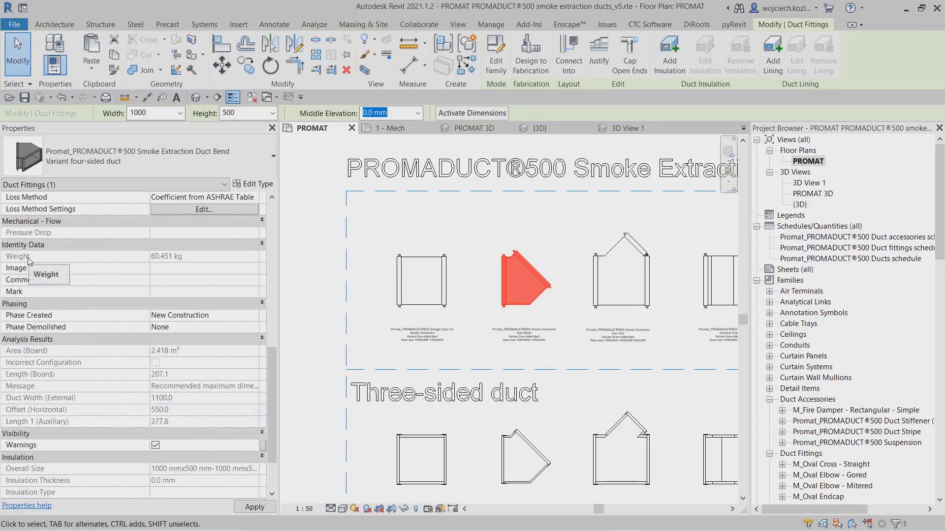
key("ctrl")
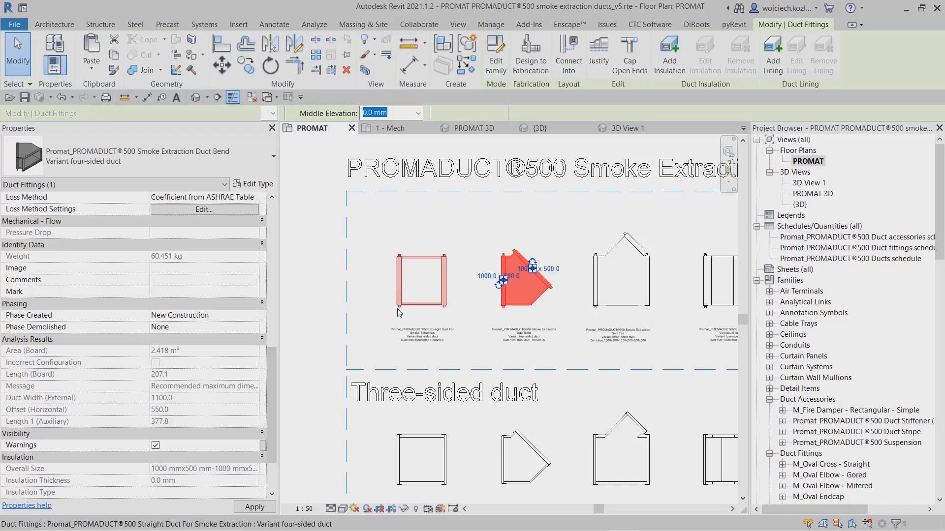
Bring up the four-sided straight duct in the PROMAT 3D view and set its width to 1600 mm
left_click(422, 288)
double_click(824, 194)
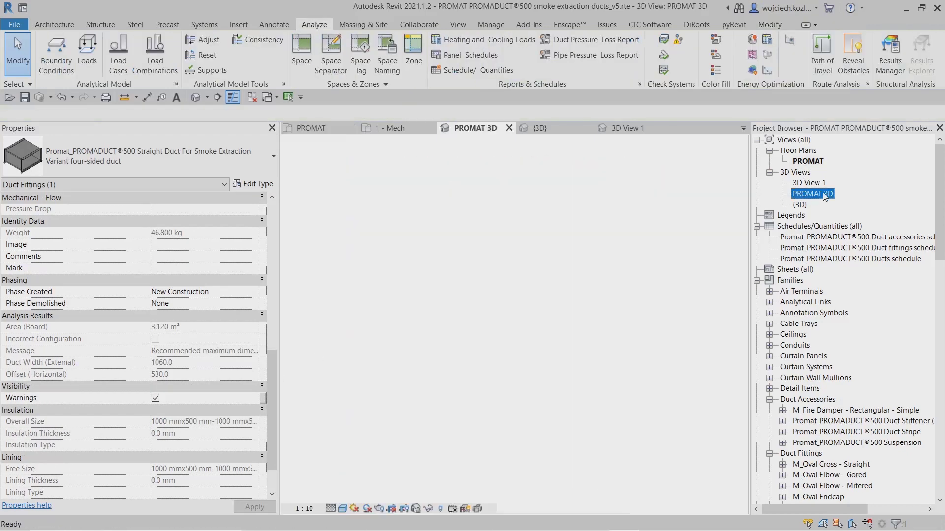
middle_click_drag(504, 228, 557, 234)
middle_click_drag(347, 236, 434, 222, "shift")
scroll(372, 247, "up", 5)
left_click(179, 113)
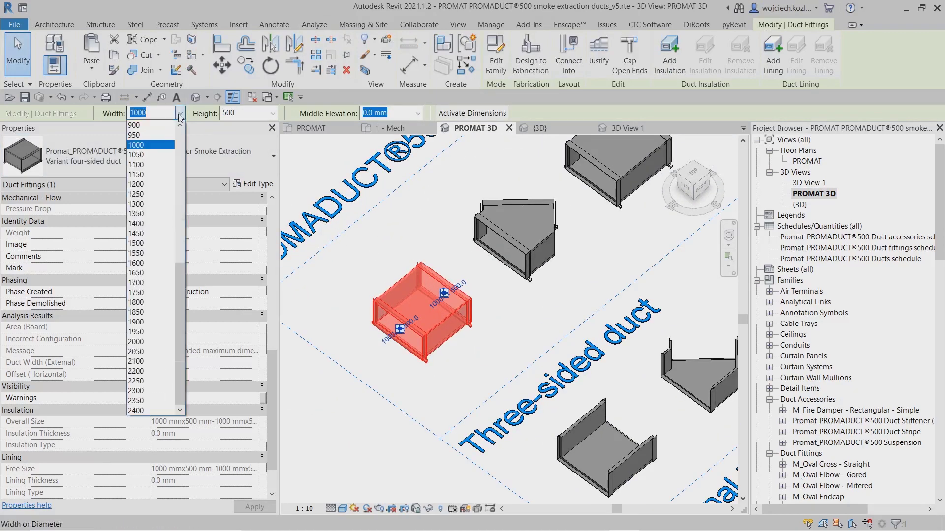
left_click(159, 262)
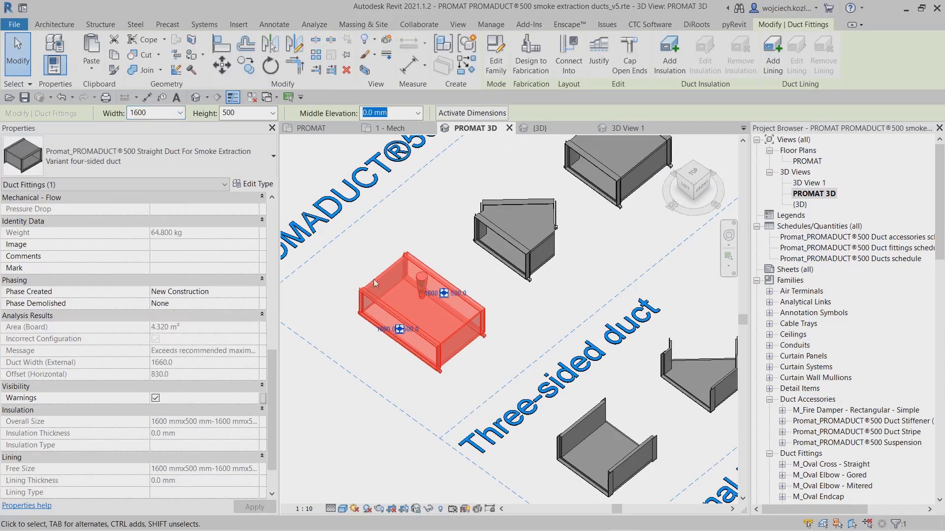
key("Escape")
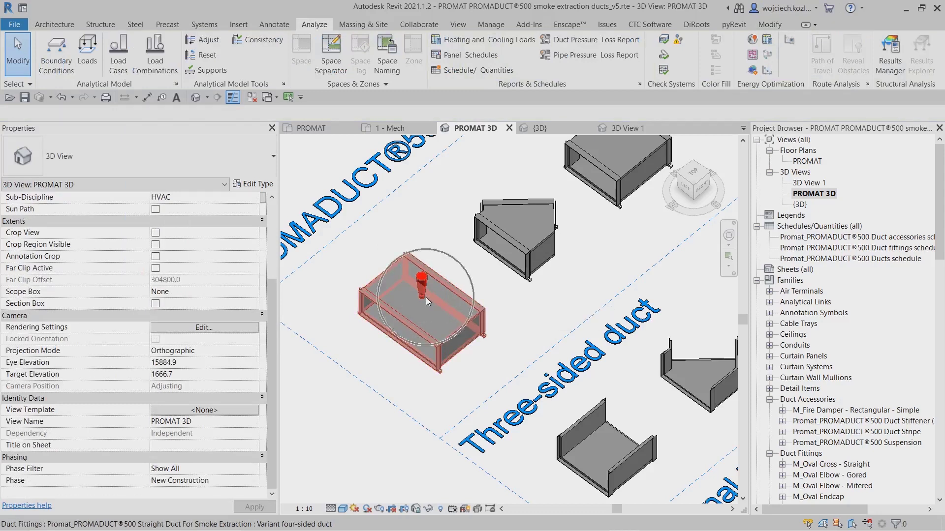
Read the full analysis message of the widened straight duct and finish with nothing selected
left_click(426, 297)
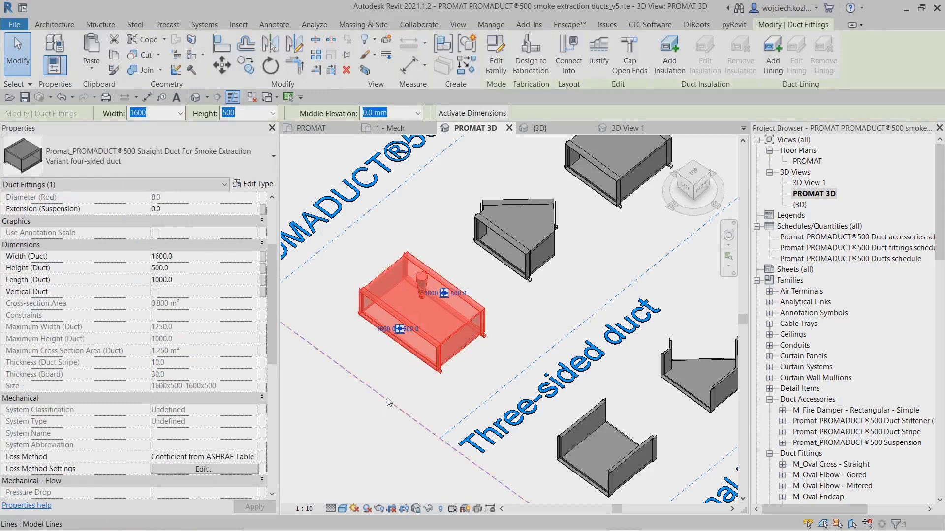
scroll(193, 439, "down", 7)
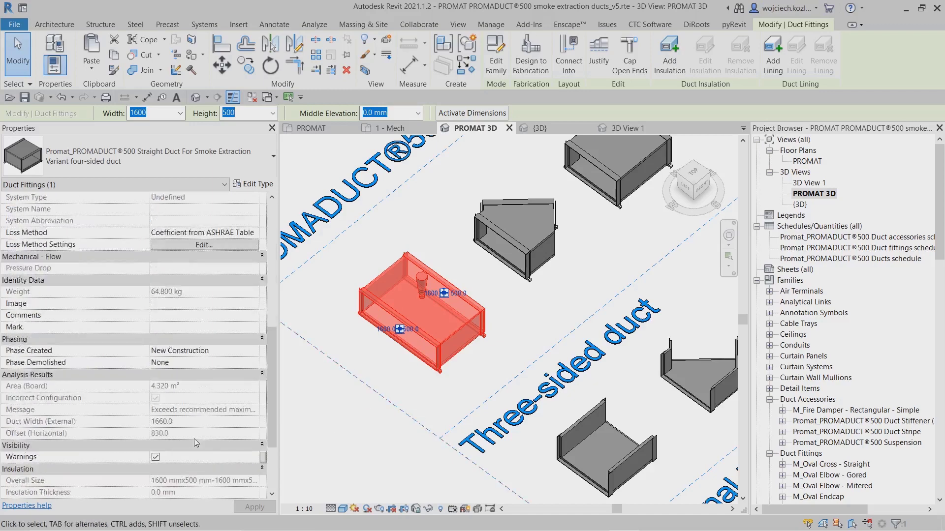
key("ctrl")
mouse_move(213, 373)
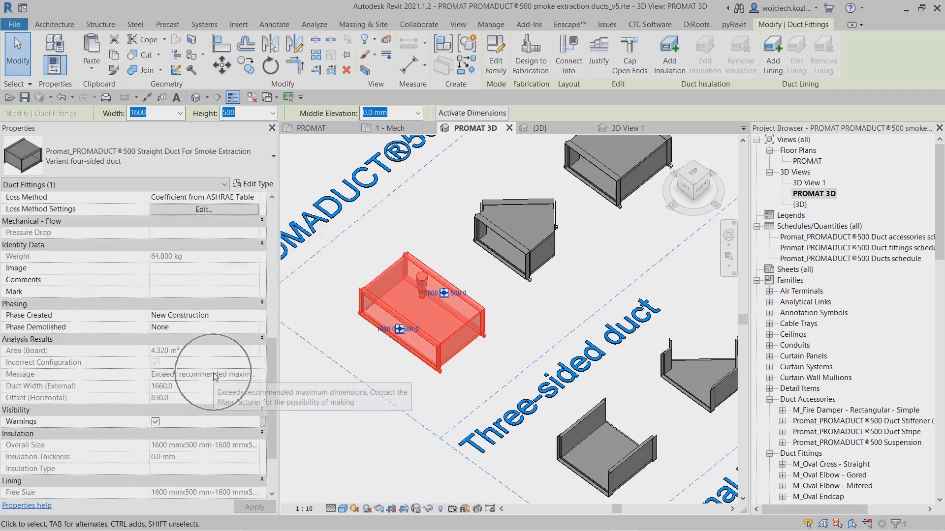
key("ctrl")
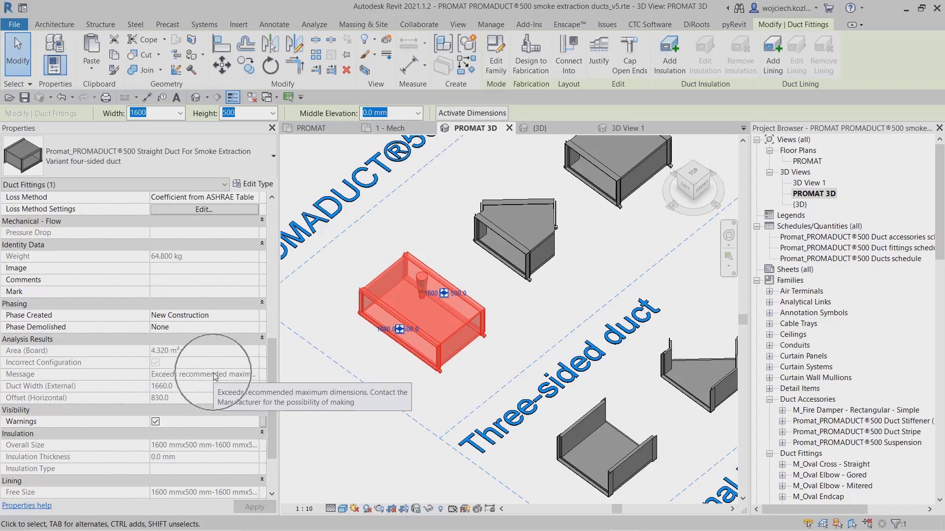
left_click(334, 447)
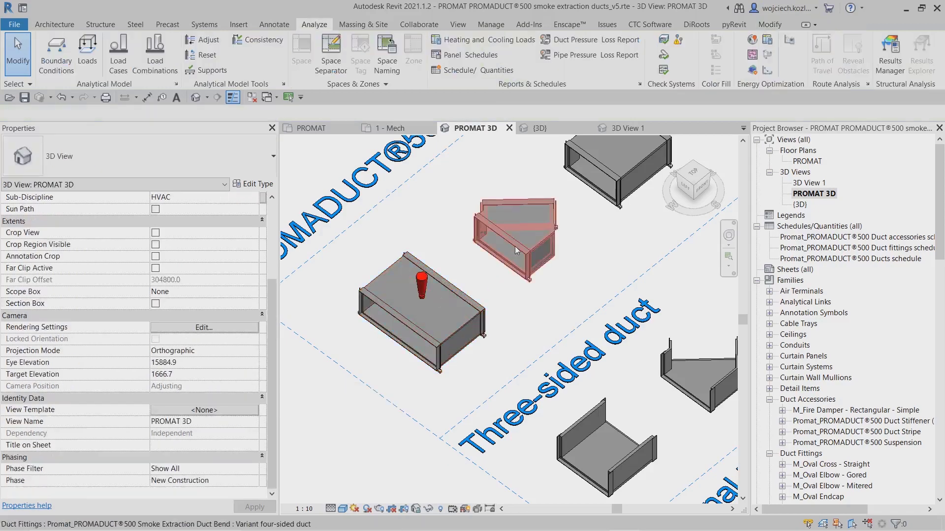
Turn off the end duct suspension and end duct stripe of the four-sided duct bend and inspect it up close
left_click(514, 246)
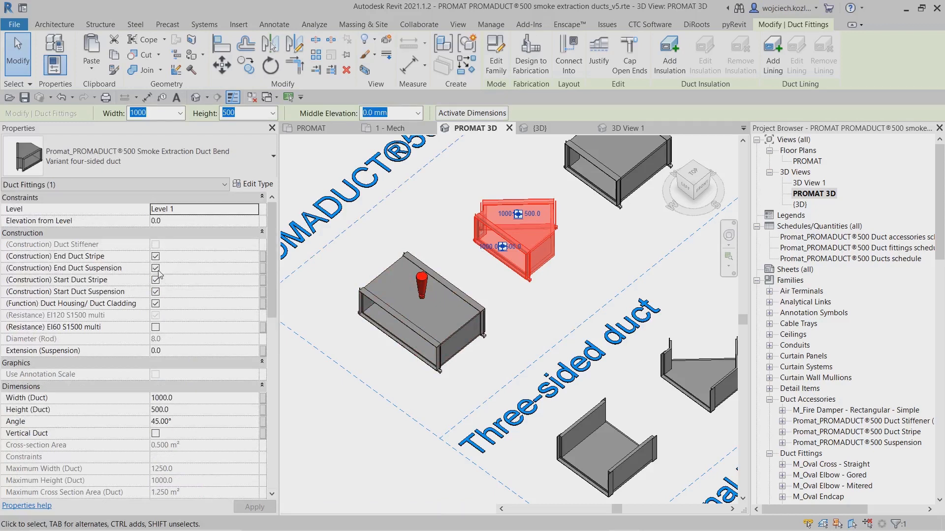
left_click(156, 269)
left_click(156, 256)
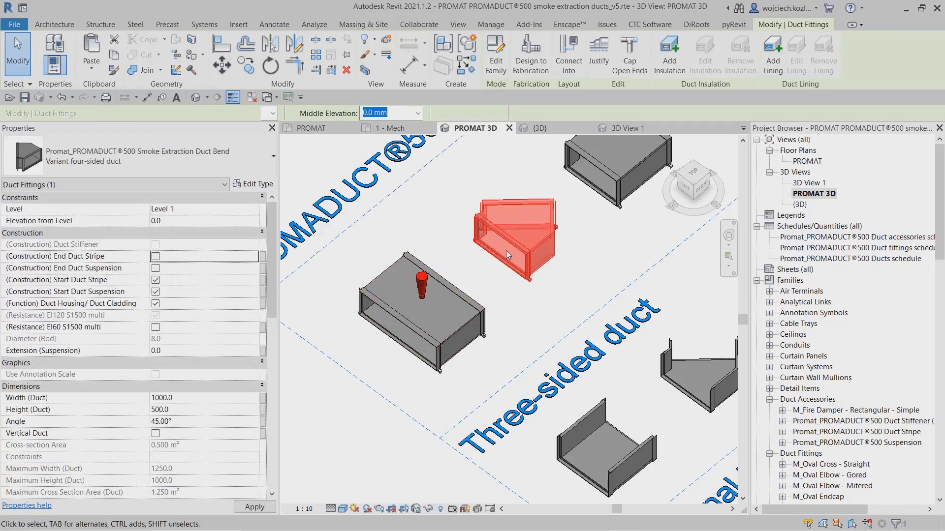
scroll(504, 238, "up", 5)
middle_click_drag(503, 238, 472, 319)
scroll(472, 319, "up", 1)
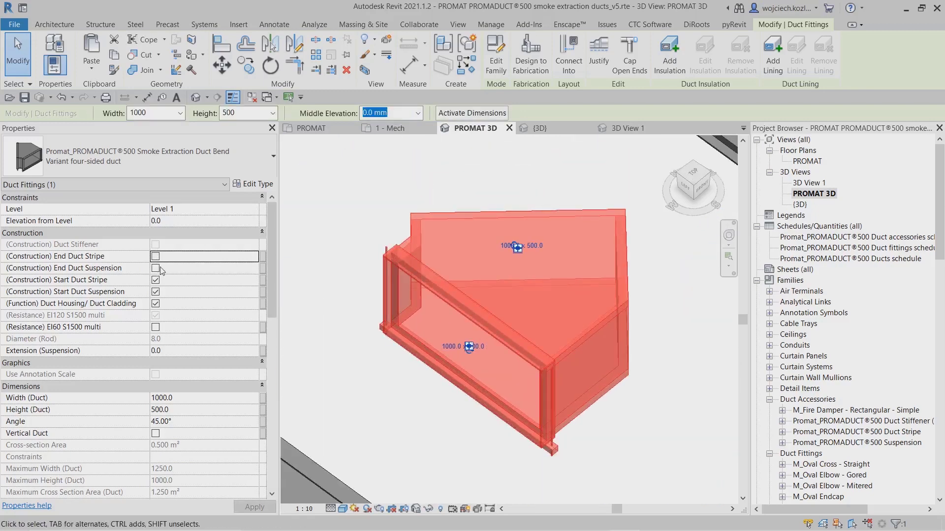
Turn the duct bend's end duct stripe and end duct suspension back on and inspect both ends
left_click(155, 257)
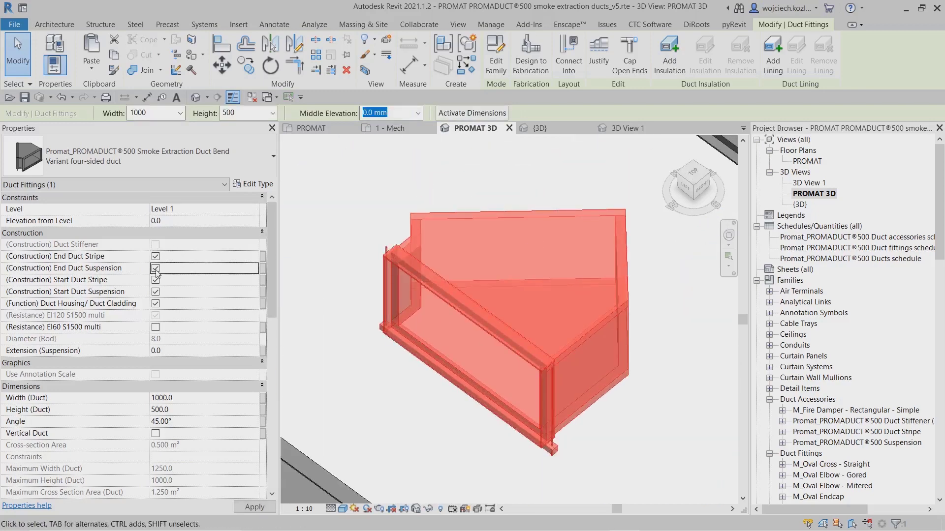
left_click(156, 268)
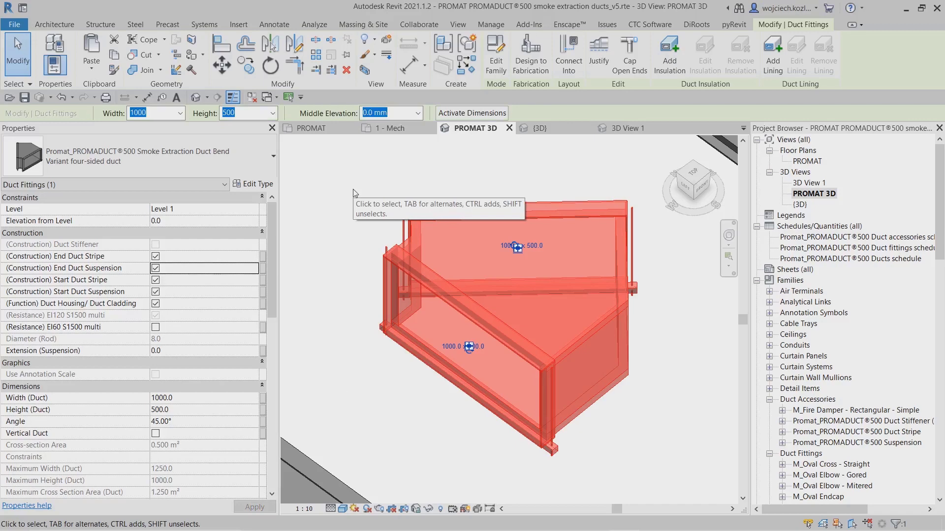
middle_click_drag(624, 333, 558, 274, "shift")
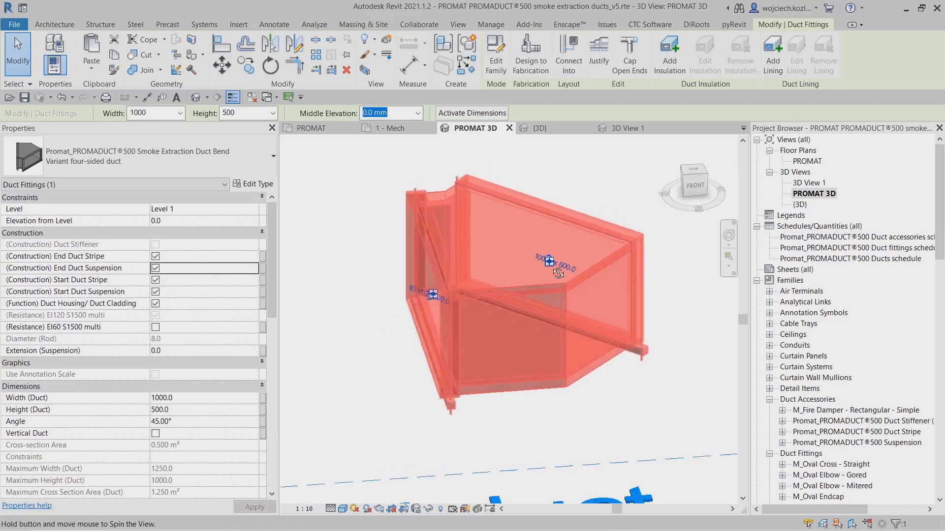
left_click(321, 295)
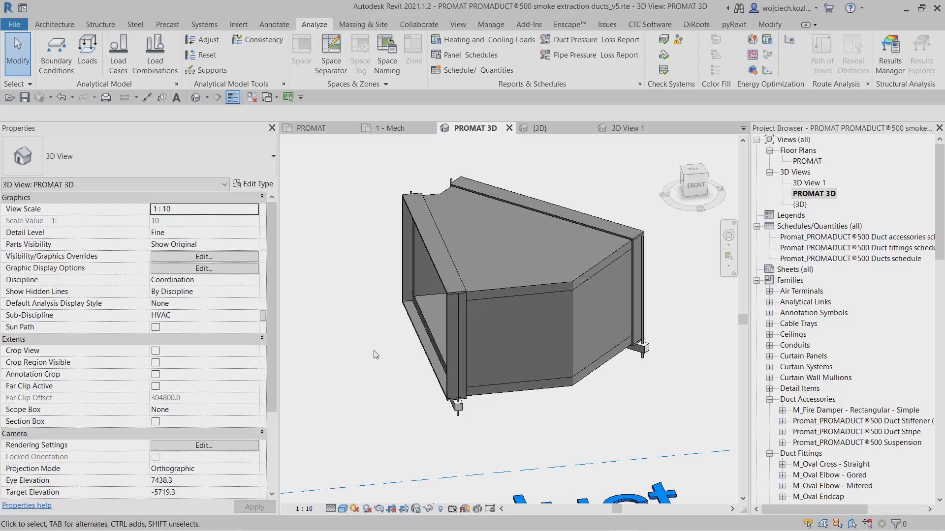
middle_click_drag(403, 337, 657, 228, "shift")
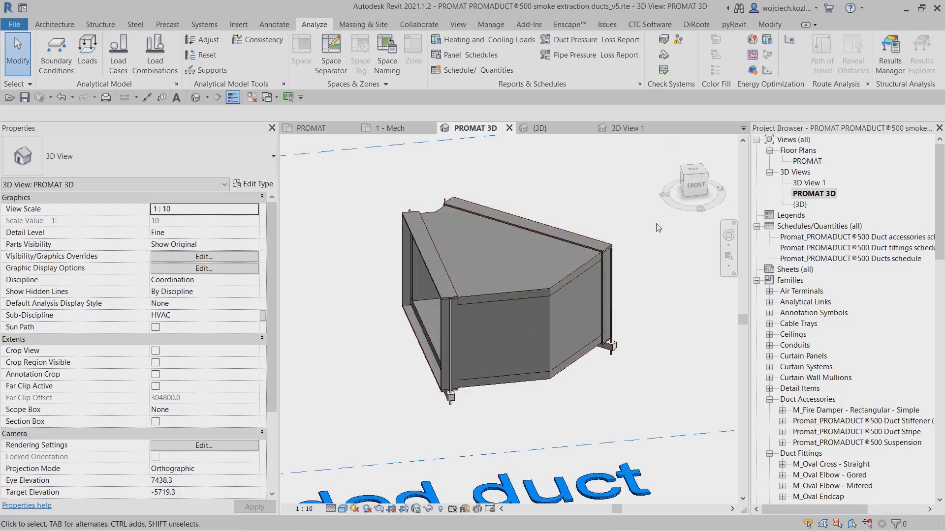
Open the PROMAT floor plan and check how the oversized straight duct's warning marker appears there
double_click(807, 161)
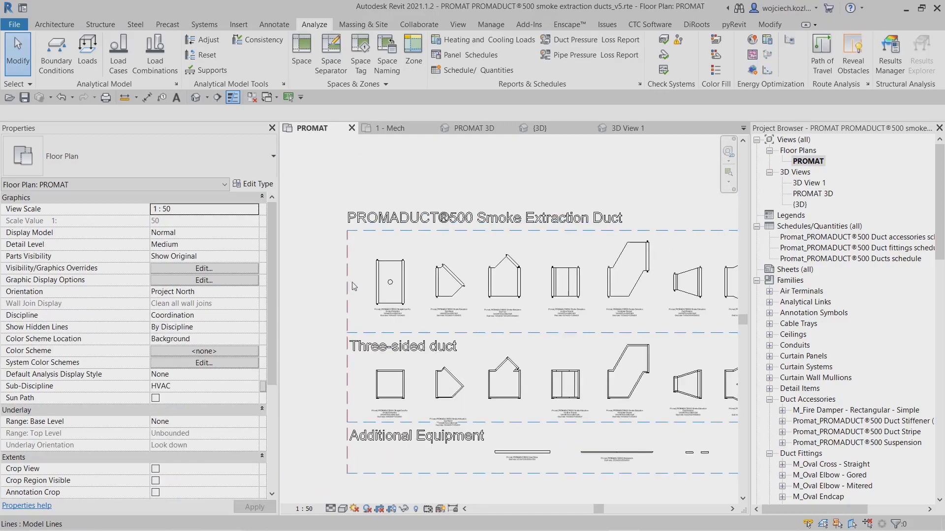
scroll(433, 211, "up", 2)
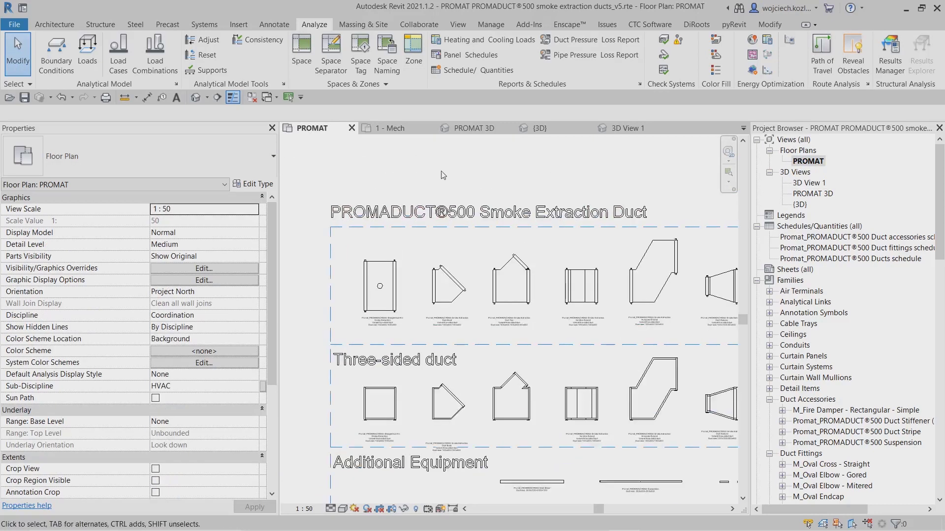
scroll(443, 175, "down", 1)
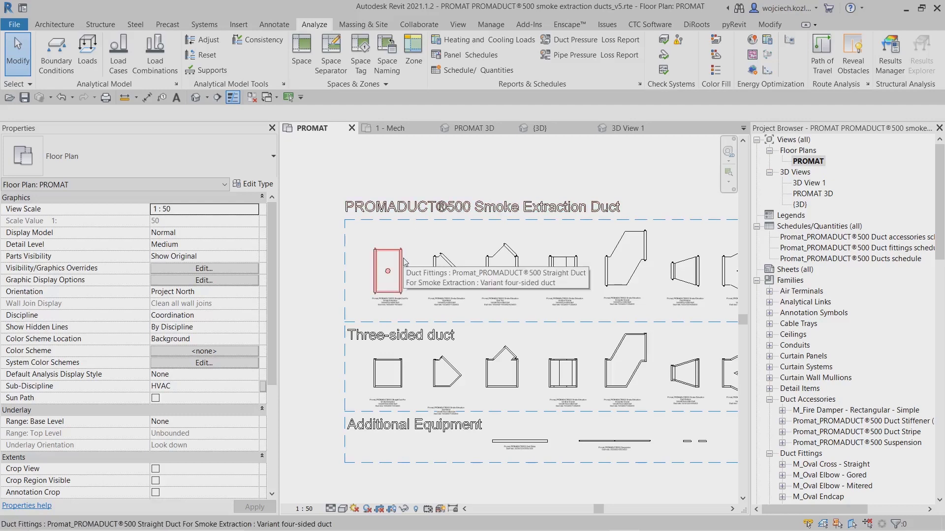
Return to the PROMAT 3D view and set the four-sided straight duct's width to 1100 mm
double_click(812, 194)
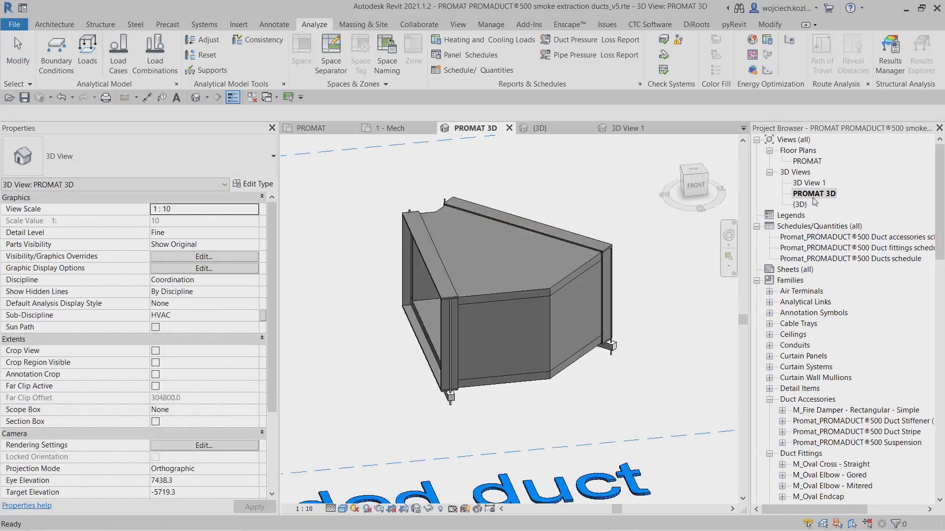
scroll(498, 283, "down", 3)
scroll(499, 285, "down", 3)
middle_click_drag(499, 284, 403, 334, "shift")
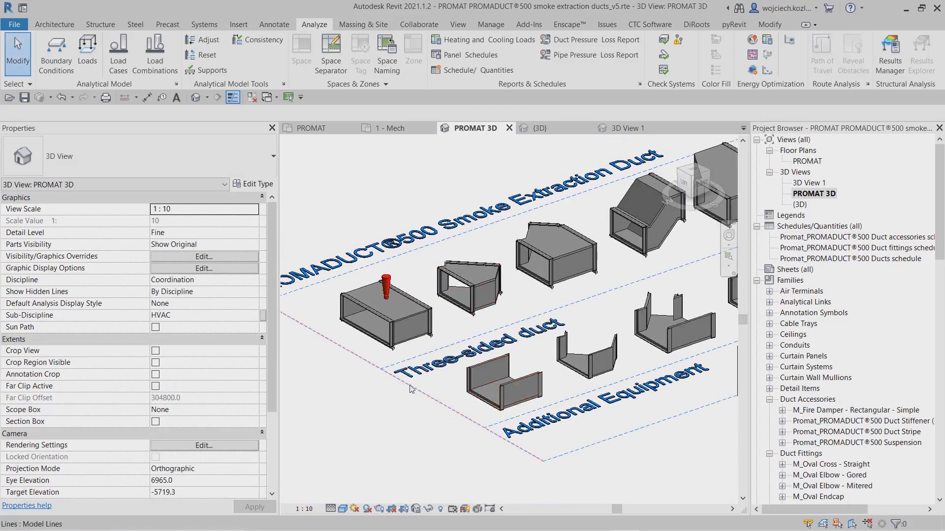
left_click(386, 315)
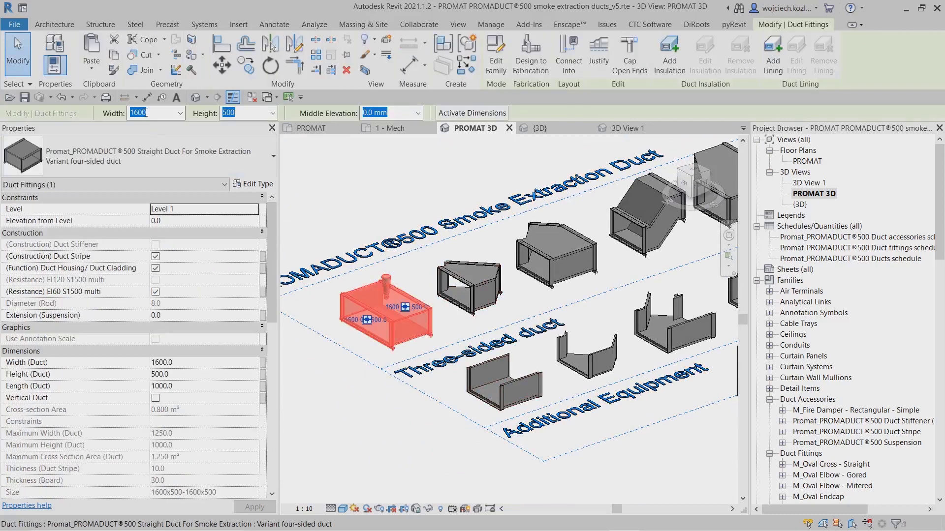
left_click(180, 113)
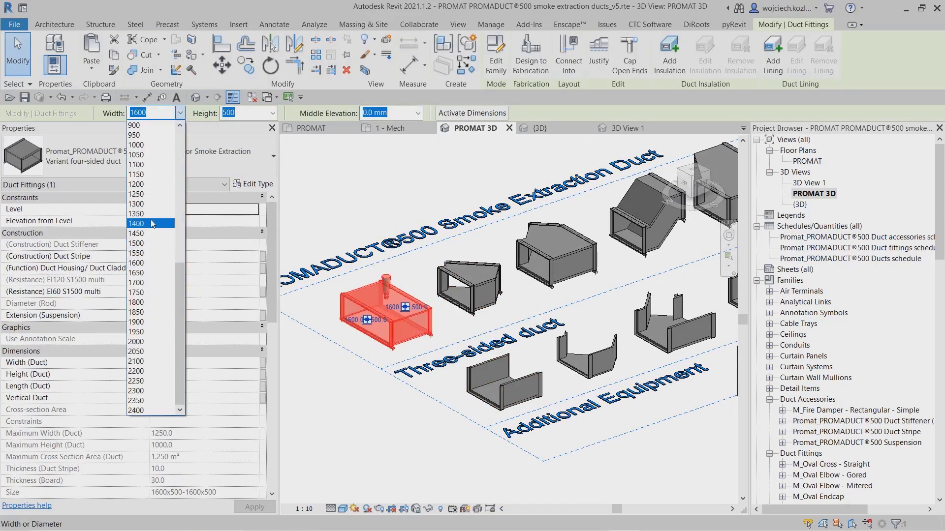
left_click(158, 166)
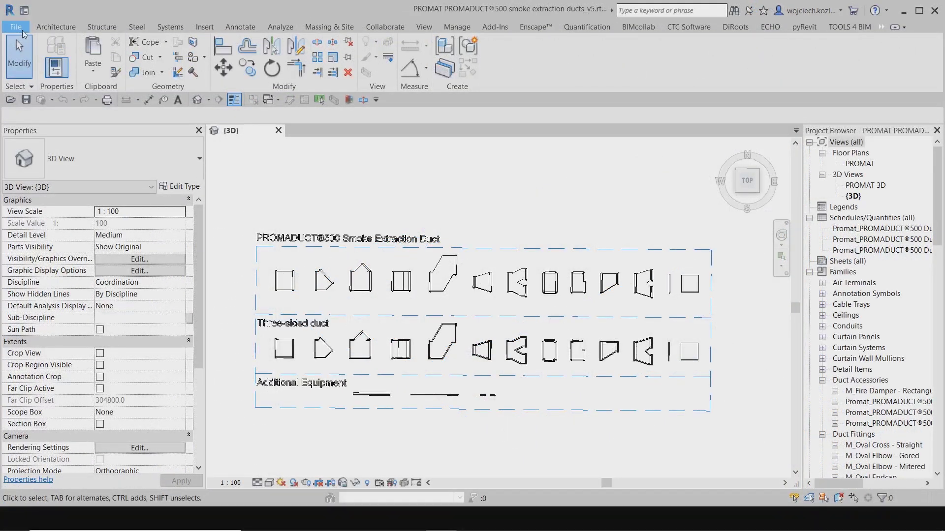
Create a new project from the Mechanical-Default_Metric.rte template
left_click(16, 26)
mouse_move(84, 73)
left_click(128, 77)
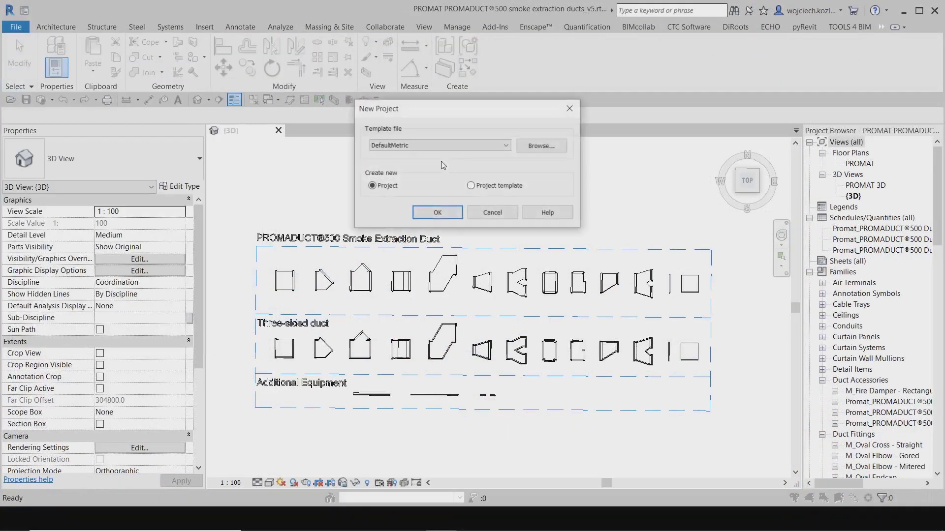
left_click(543, 143)
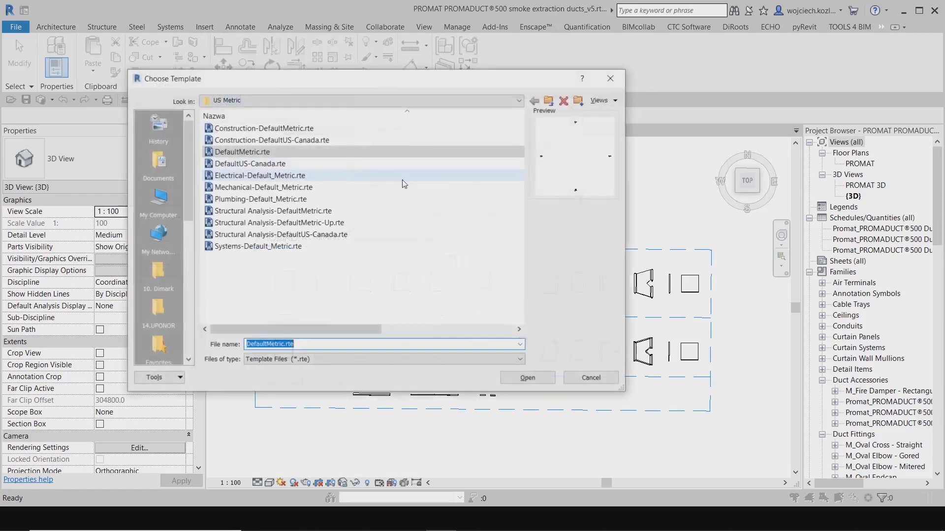
left_click(266, 187)
left_click(526, 378)
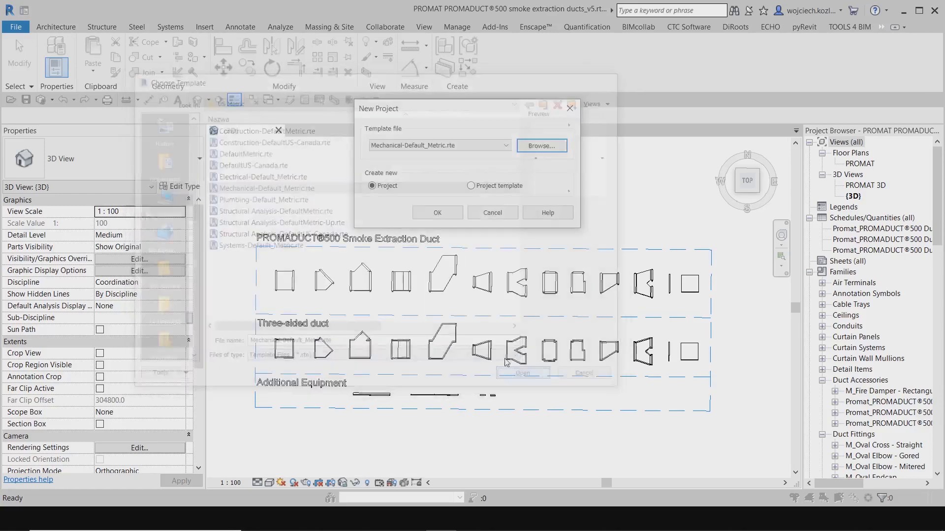
left_click(433, 212)
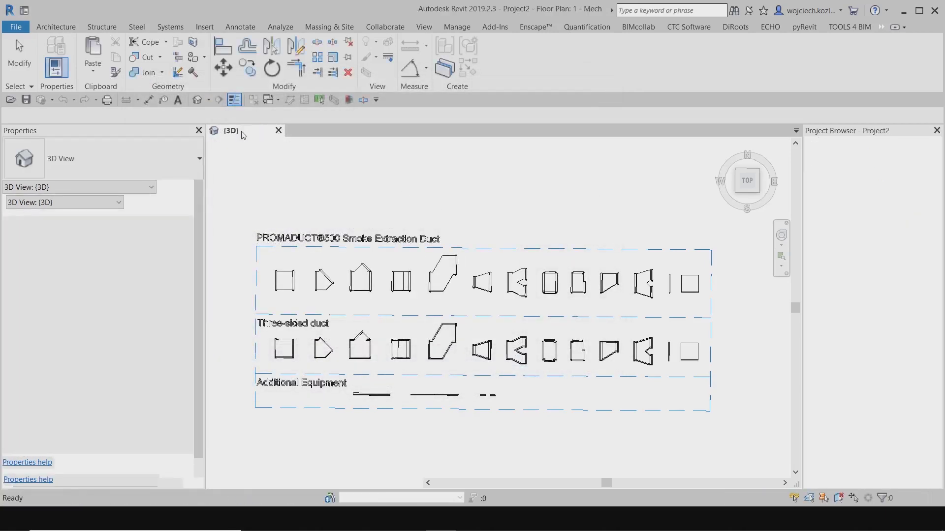
Copy the row of four-sided smoke extraction fittings from the template's 3D view and paste it into the new project's 1 - Mech floor plan
left_click(241, 131)
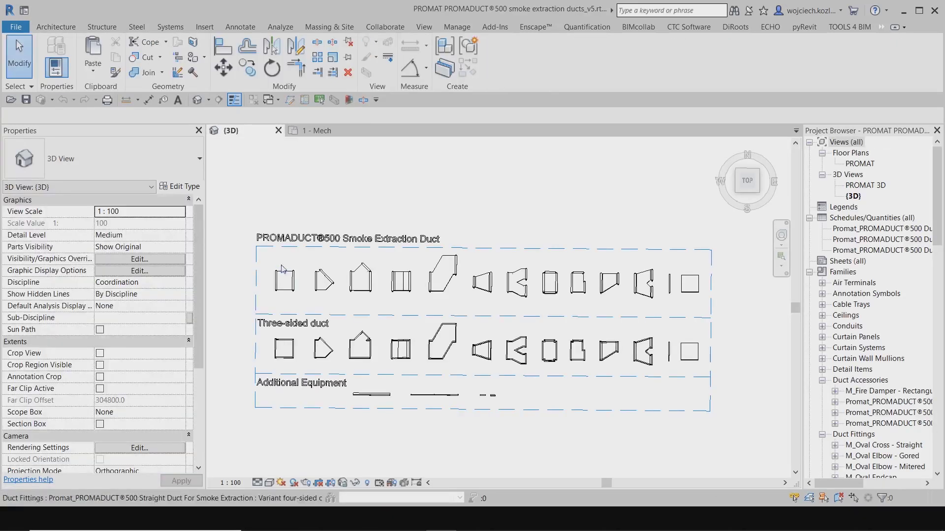
left_click_drag(569, 323, 710, 311)
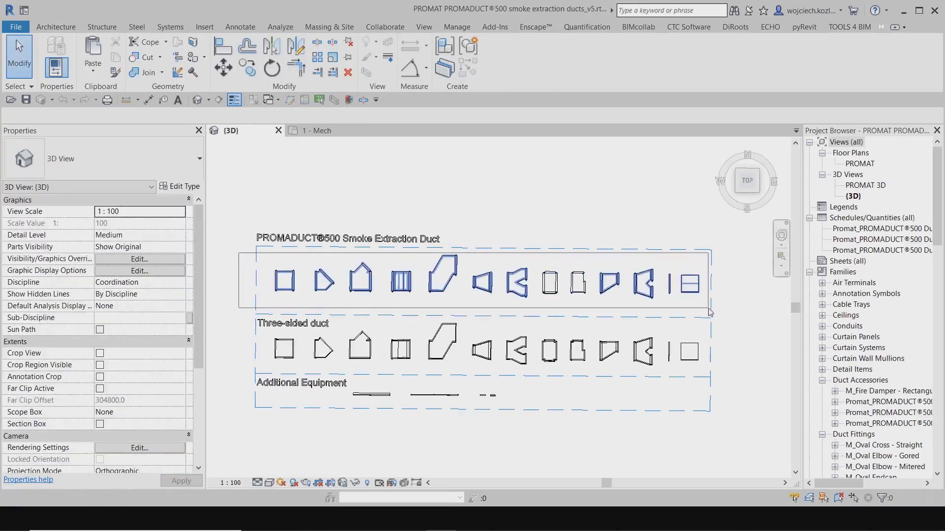
left_click_drag(607, 303, 608, 305)
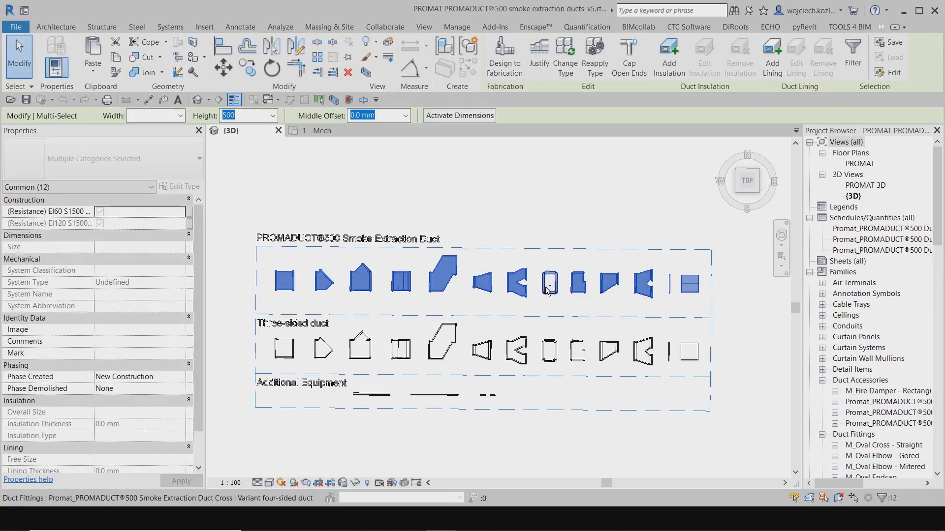
left_click(116, 58)
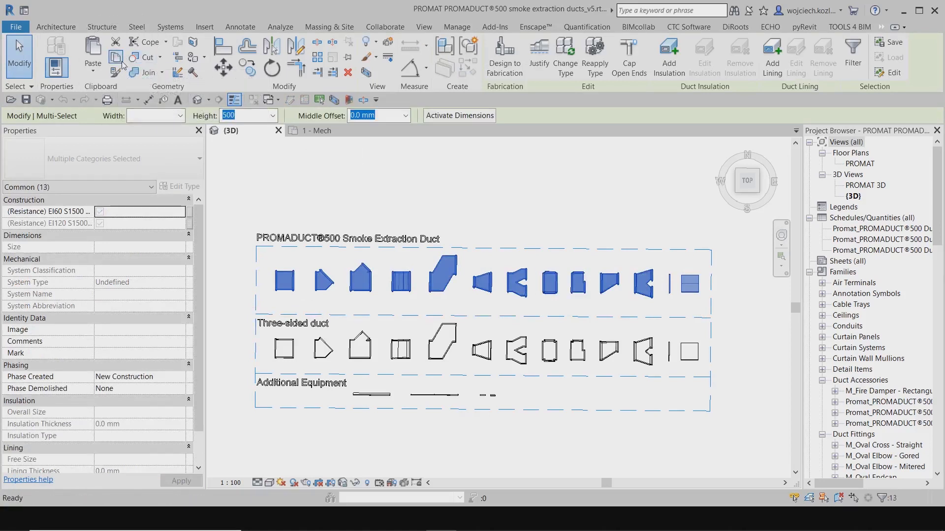
left_click(319, 131)
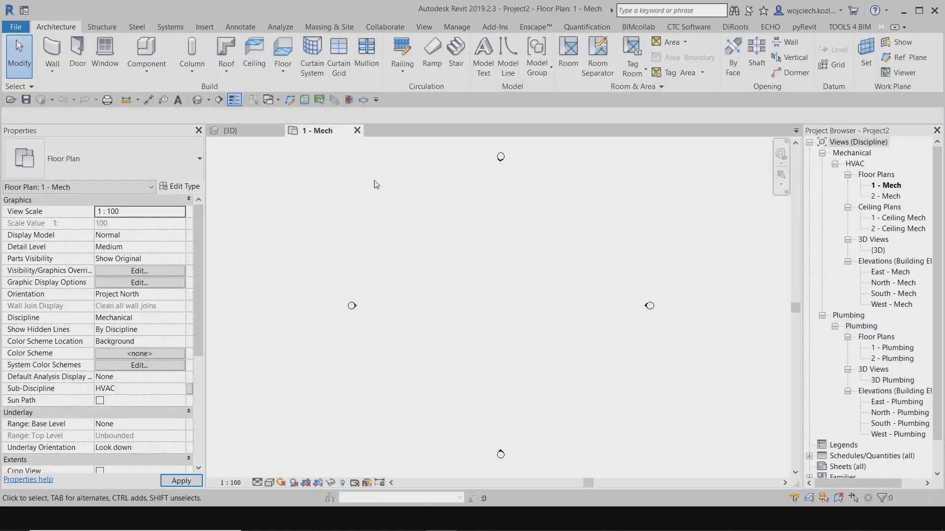
key("ctrl+v")
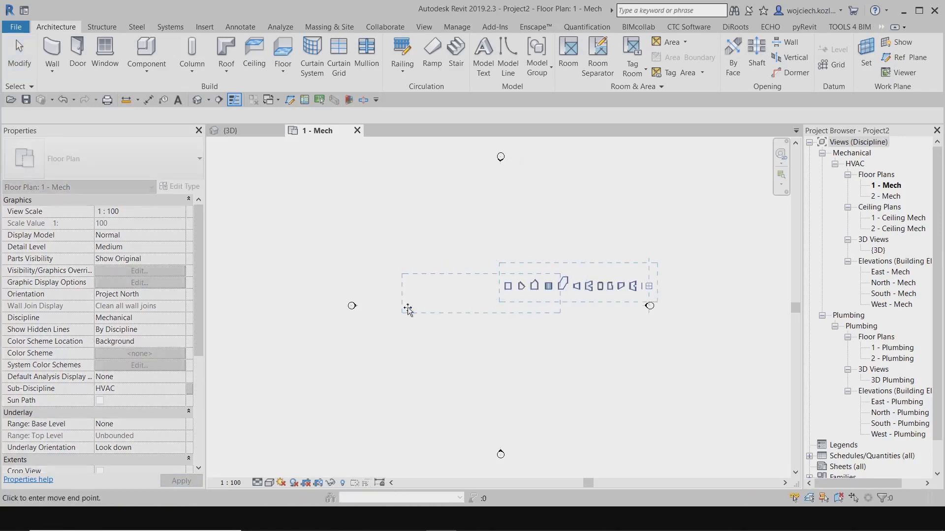
left_click(407, 309)
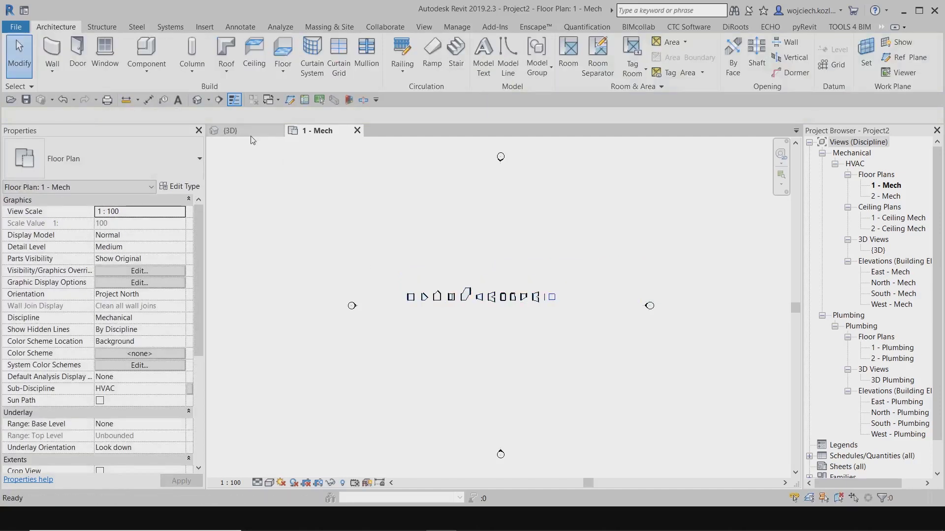
Set up Transfer Project Standards from the PROMAT PROMADUCT®500 template into the new project, selecting only Duct Types, Duct Sizes and Duct System Types
left_click(253, 134)
left_click(325, 132)
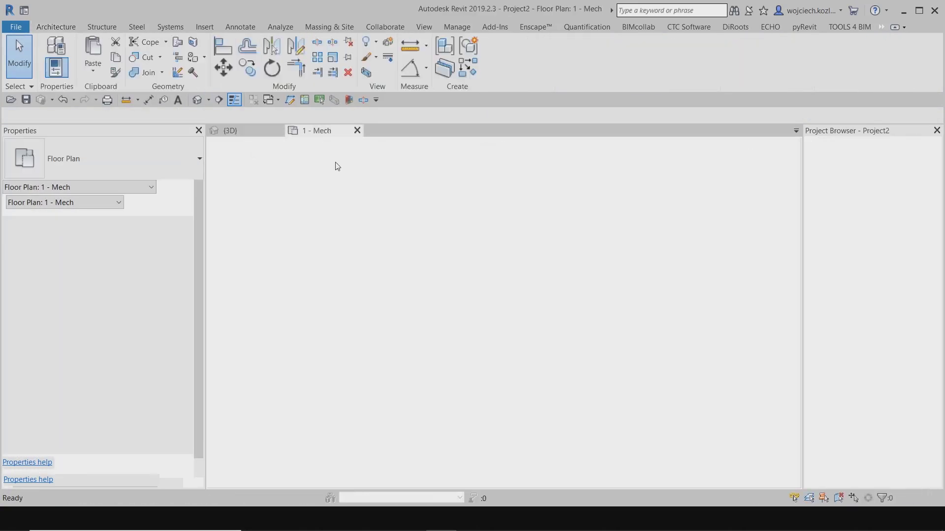
left_click(467, 26)
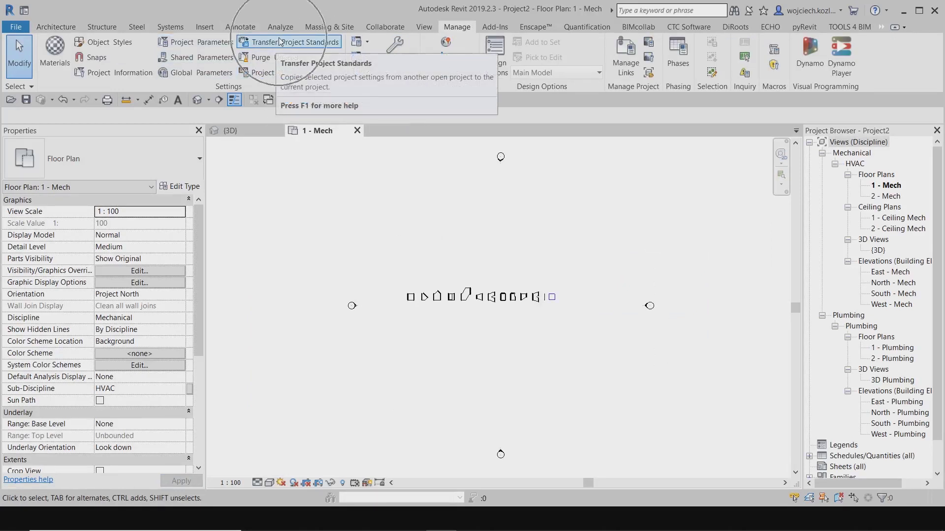
left_click(260, 42)
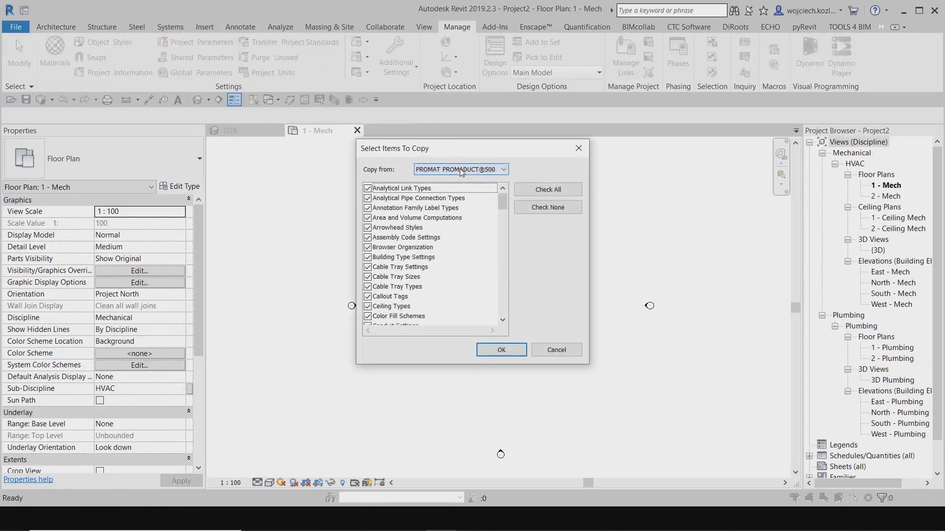
left_click(547, 207)
scroll(493, 218, "down", 4)
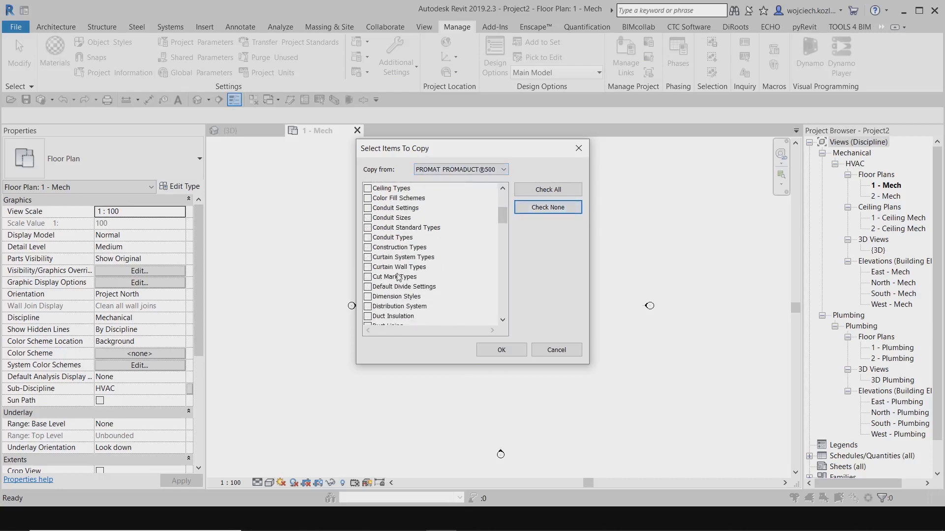
scroll(378, 289, "down", 2)
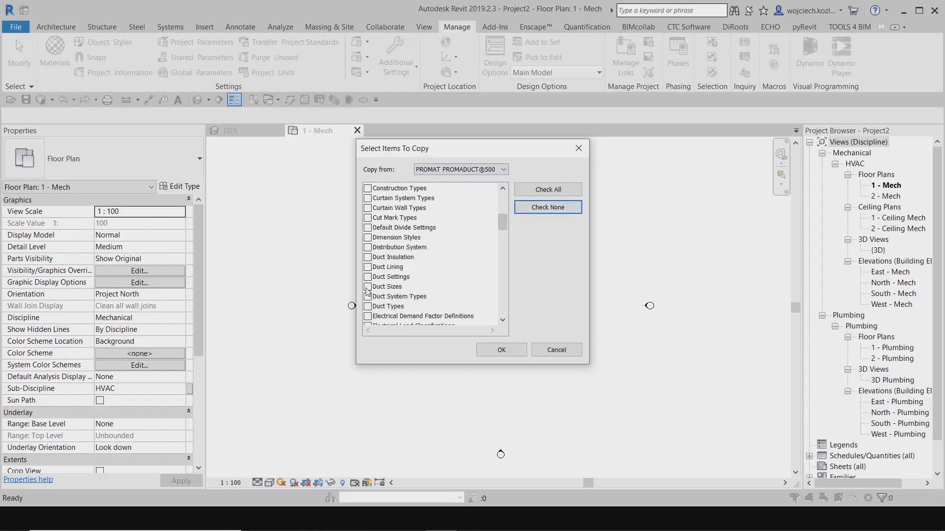
left_click(368, 307)
left_click(367, 287)
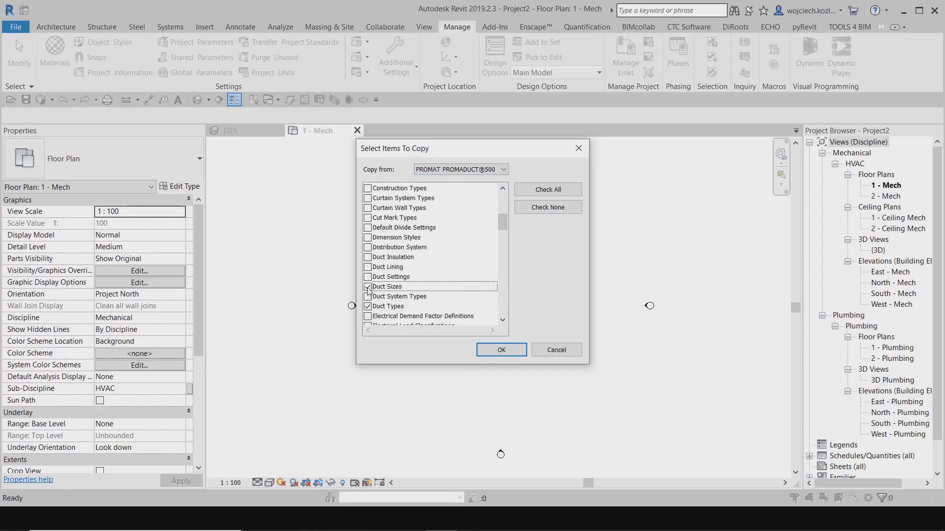
left_click(368, 297)
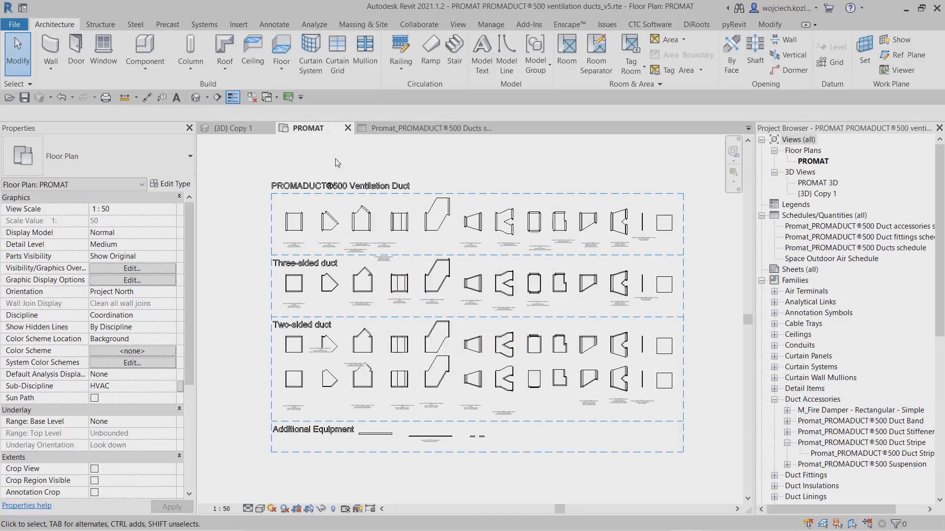
Copy the Promat_PROMADUCT®500 Ducts schedule from the ventilation ducts template and paste it into the PROMAT_SAMPLE project
left_click(418, 128)
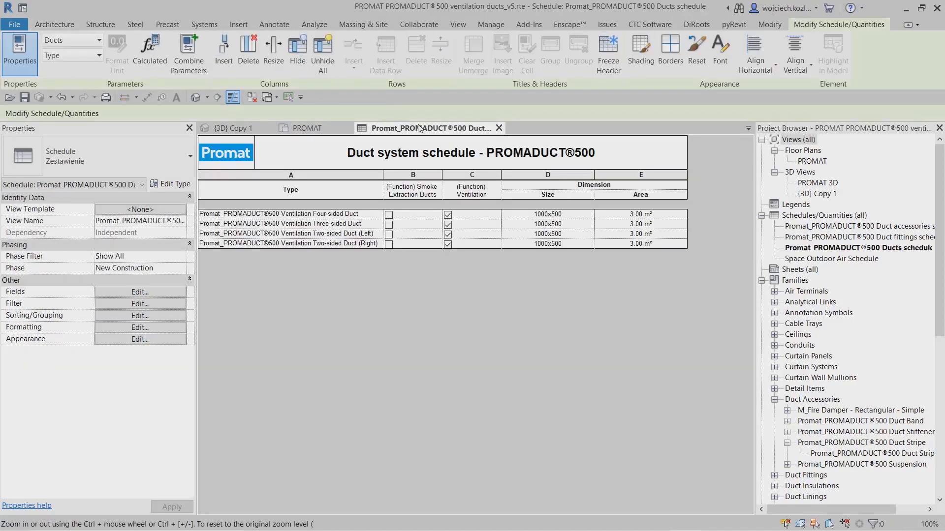
right_click(848, 252)
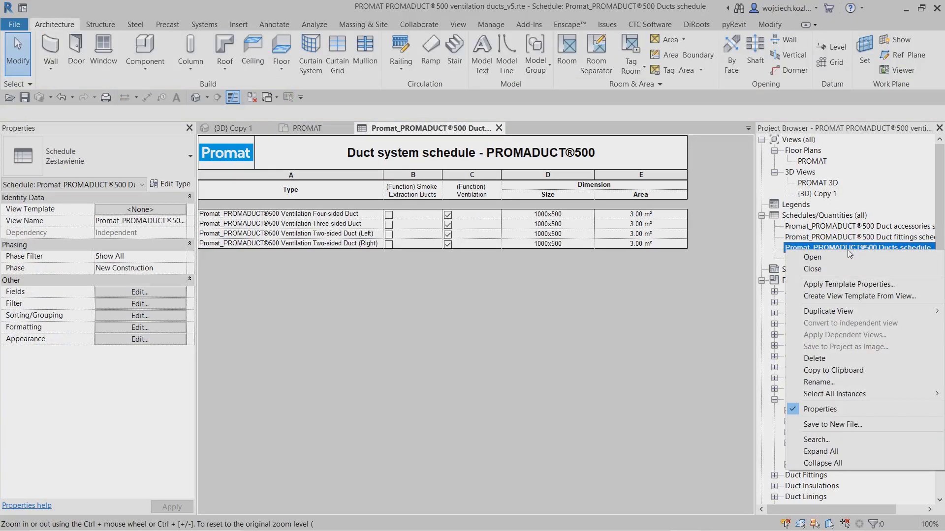
left_click(856, 376)
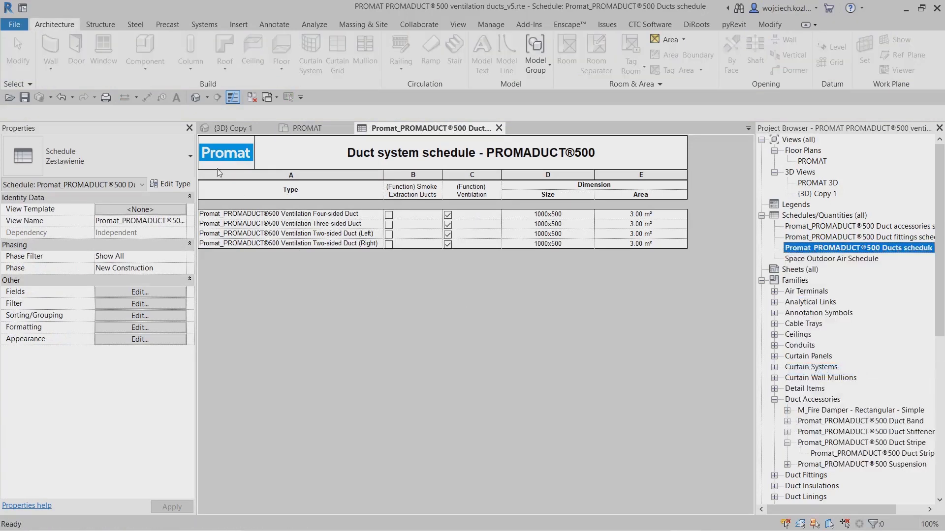
left_click(232, 128)
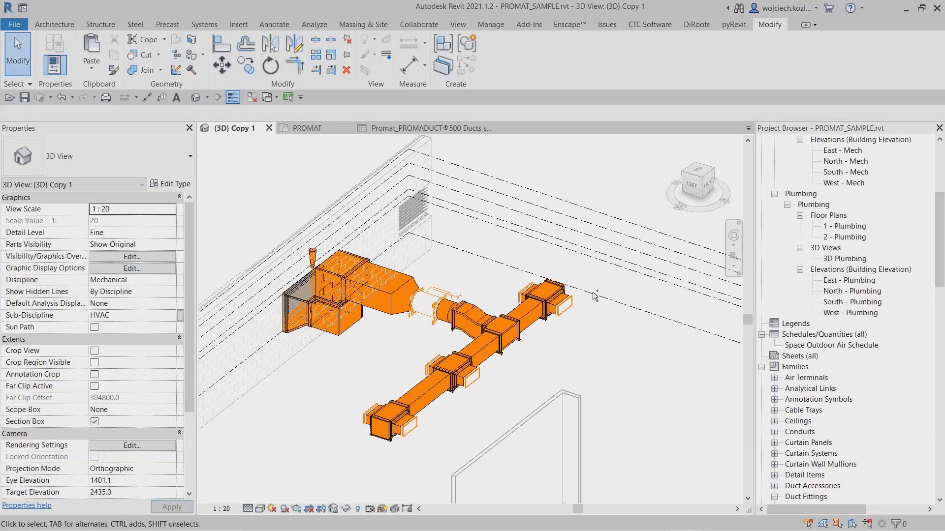
key("ctrl+v")
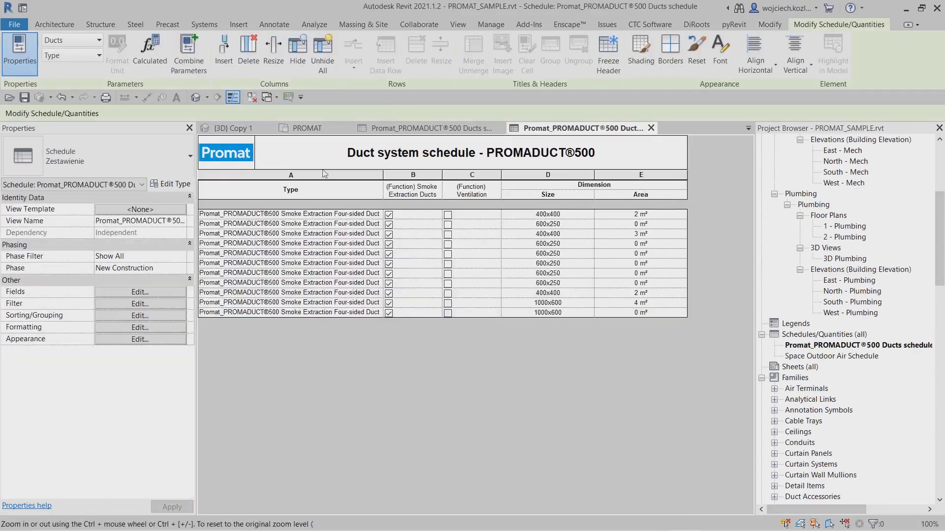
Return to the sample project's 3D view and create a new schedule for the Duct Fittings category
left_click(223, 126)
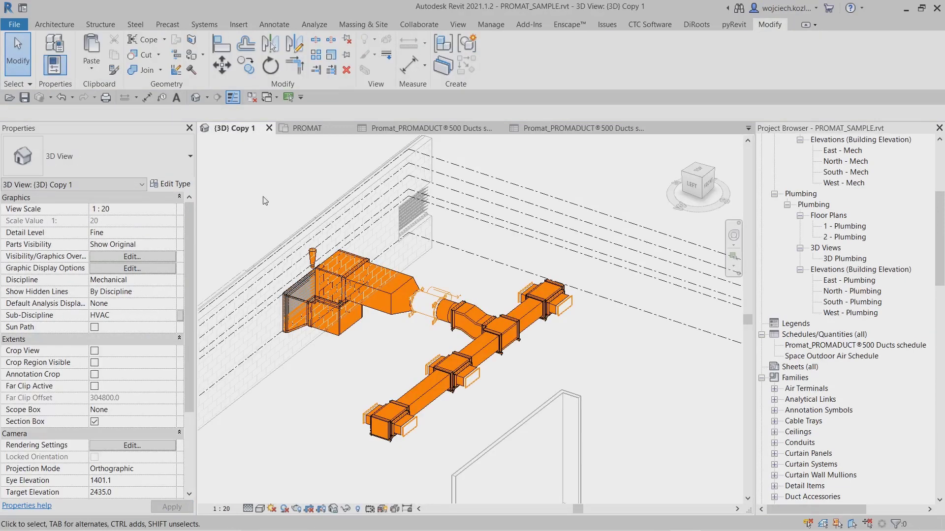
right_click(814, 336)
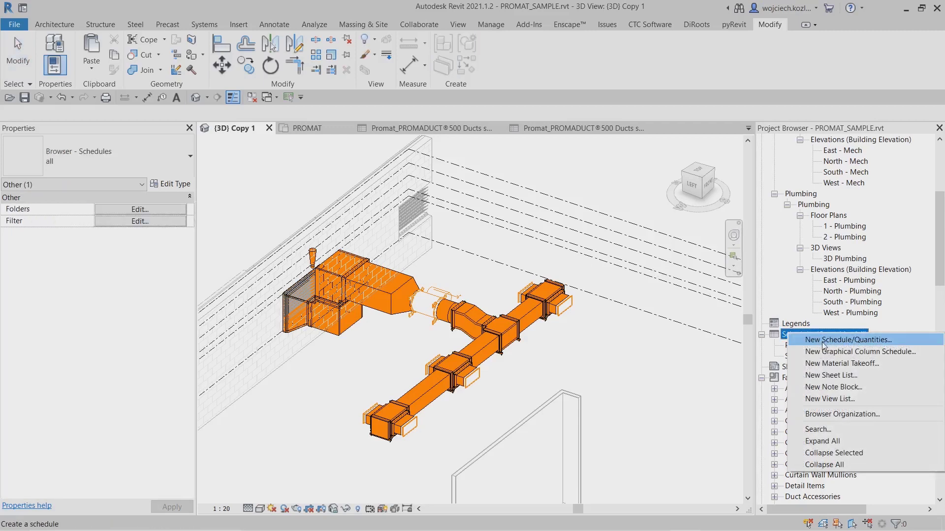
left_click(824, 345)
left_click(144, 226)
key("d")
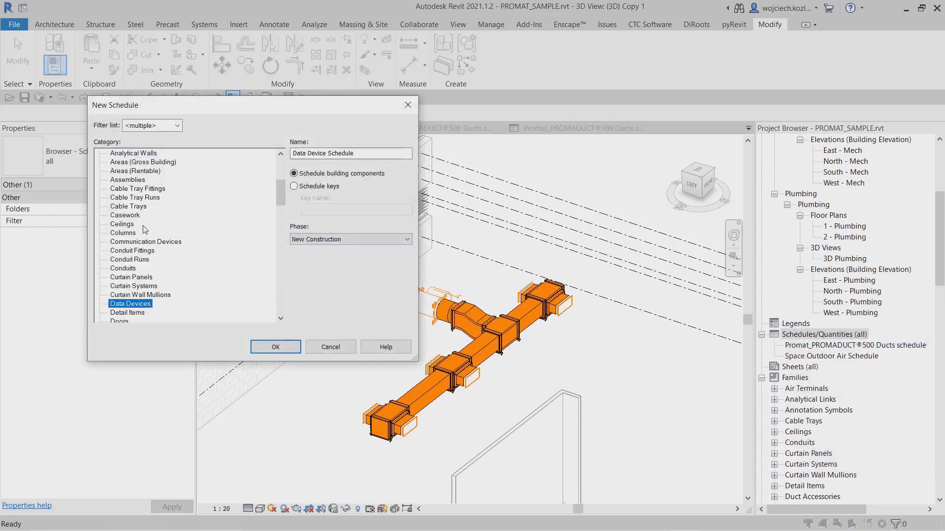
scroll(143, 228, "down", 1)
left_click(141, 314)
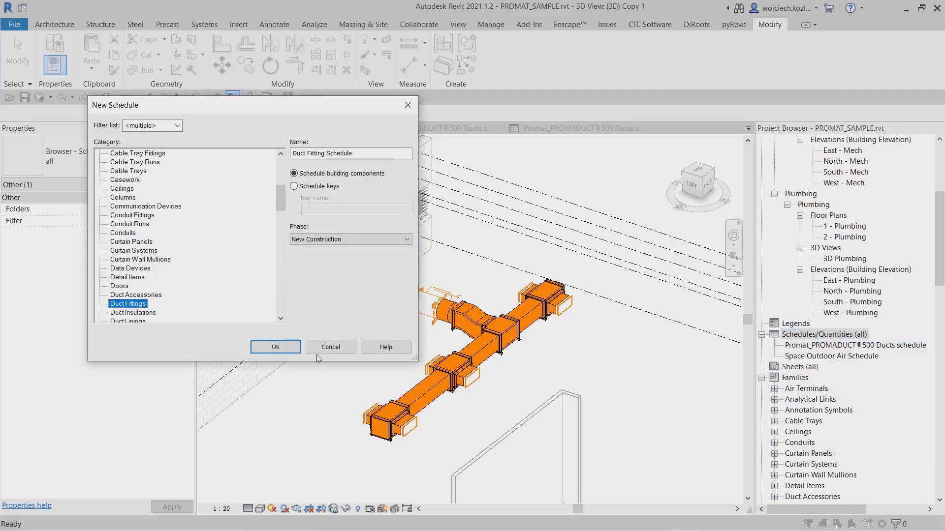
left_click(276, 347)
Add the Manufacturer, Family and Size fields to the new duct fitting schedule
left_click(200, 262)
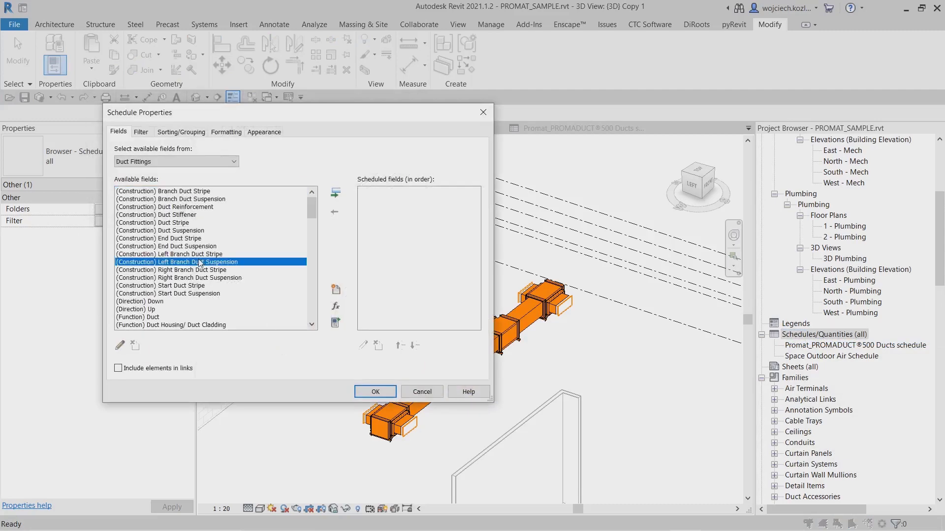
key("m")
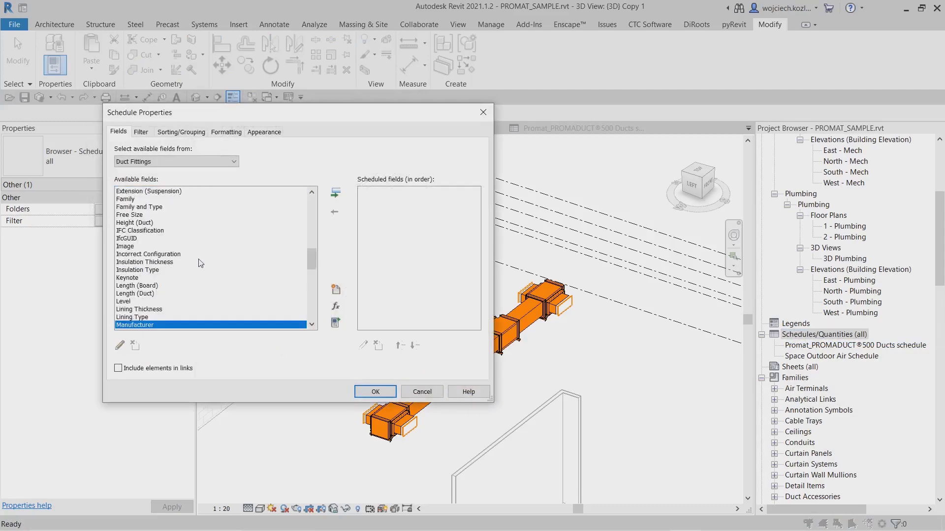
left_click(335, 194)
left_click(150, 257)
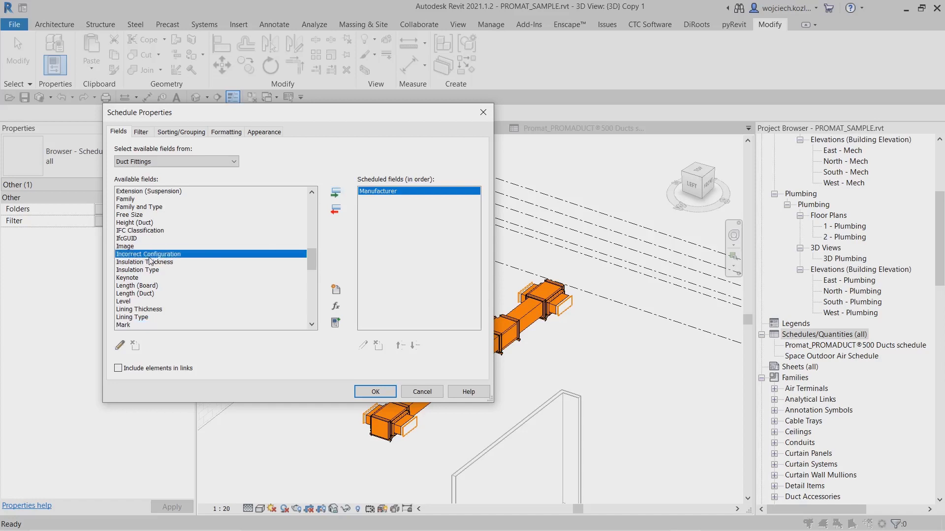
key("f")
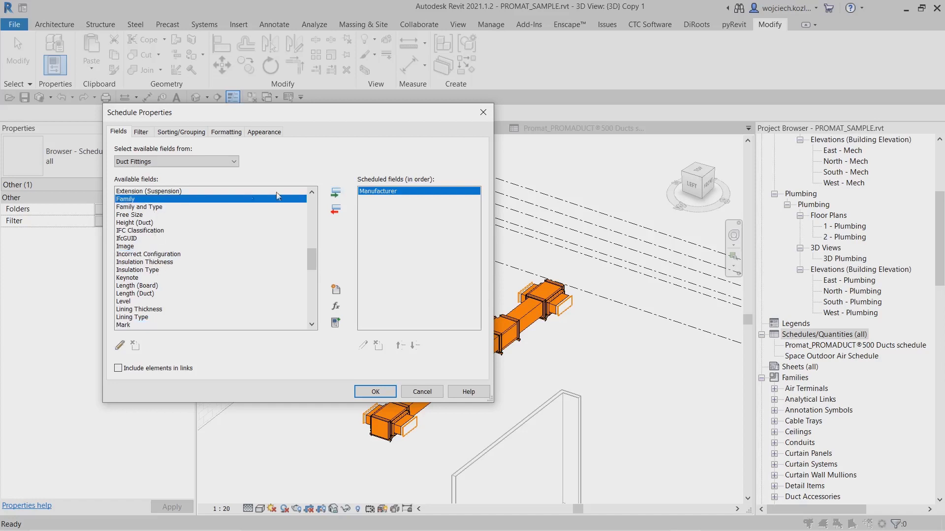
left_click(336, 195)
left_click(150, 310)
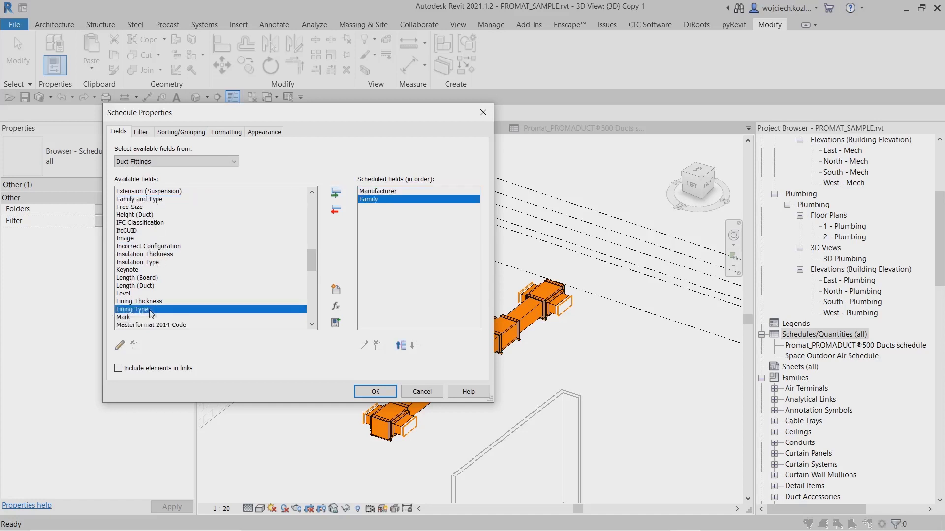
key("s")
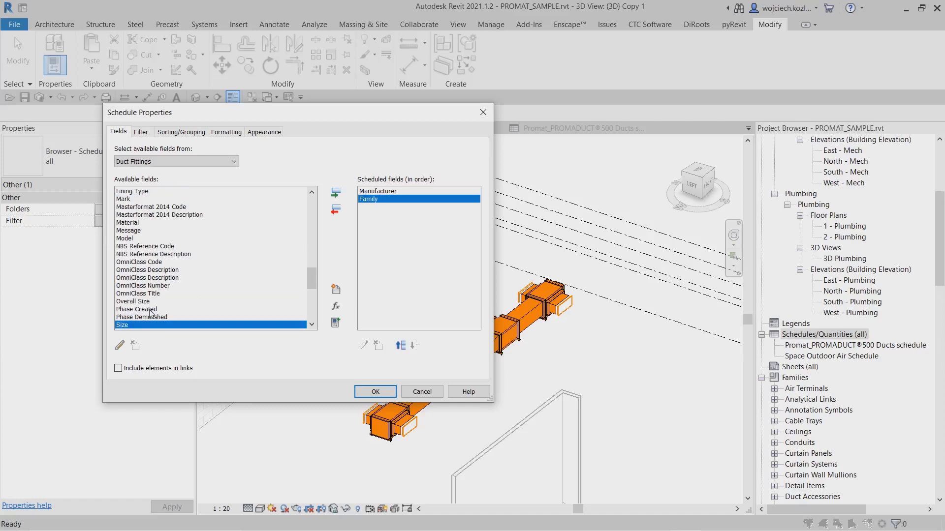
left_click(334, 194)
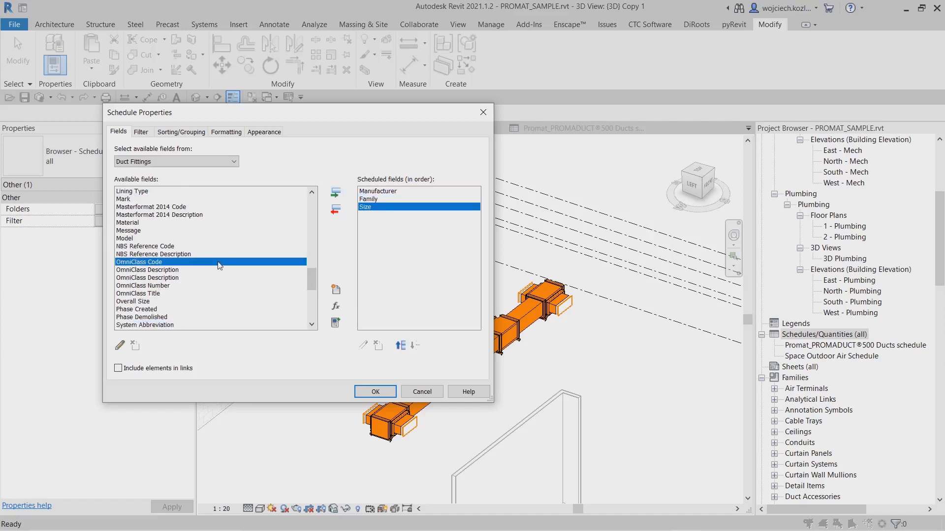
Add the Area (Board) and Count fields after Size in the schedule
key("a")
left_click(148, 207)
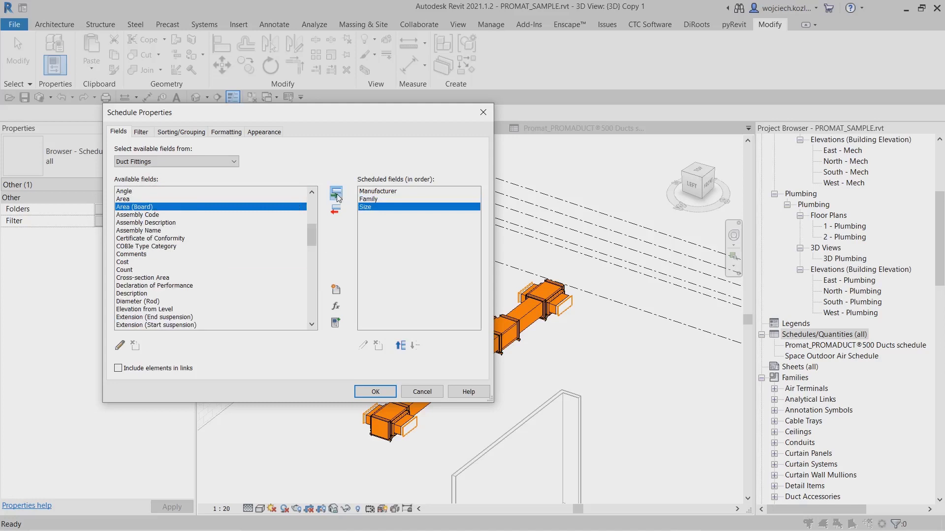
left_click(335, 193)
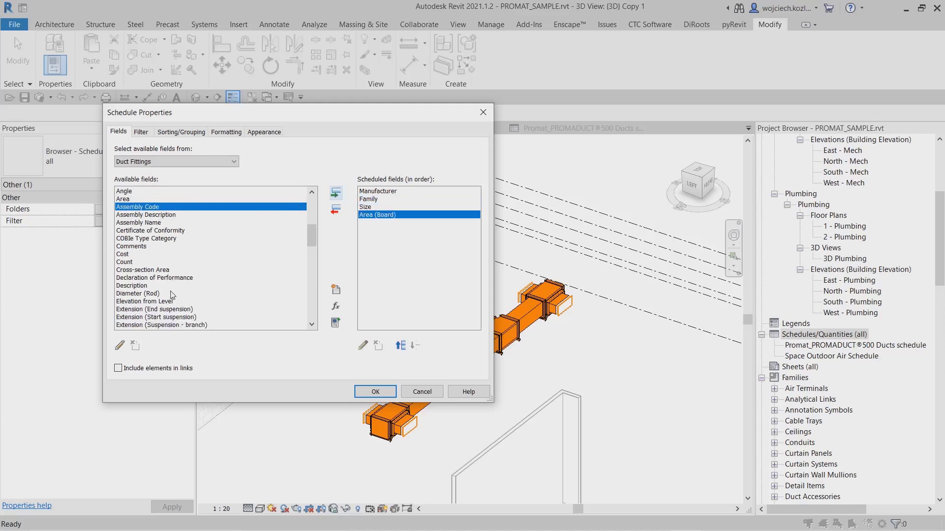
left_click(148, 261)
left_click(335, 193)
Sort the schedule by Manufacturer, Family and Size, with a blank line after each manufacturer and without itemizing every instance
left_click(176, 132)
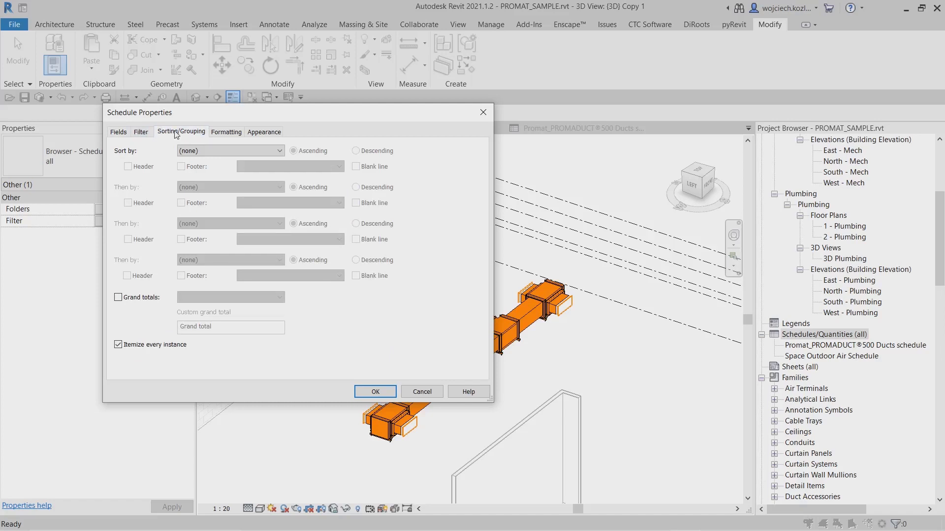
left_click(231, 151)
left_click(197, 167)
left_click(231, 187)
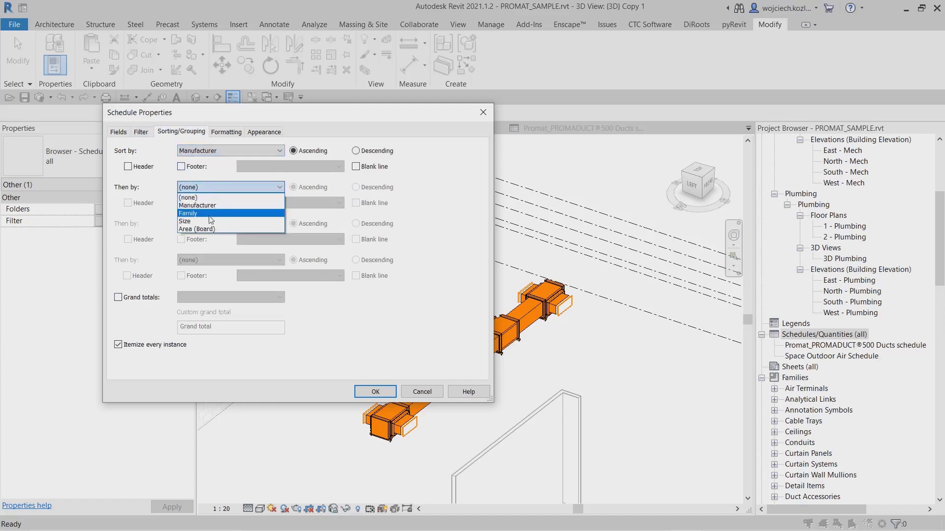
left_click(206, 214)
left_click(230, 224)
left_click(197, 257)
Set the Area (Board) and Count fields to calculate totals and create the duct fitting schedule
left_click(226, 132)
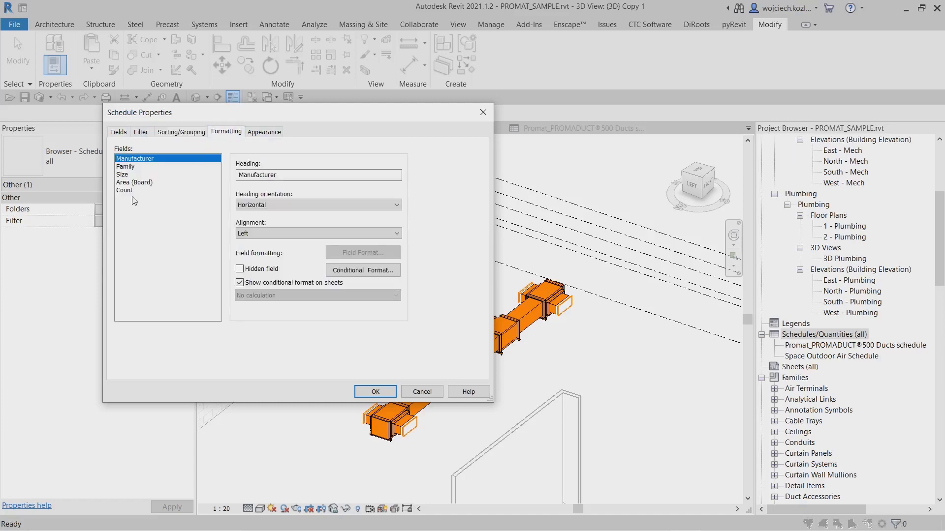
left_click(133, 182)
left_click(260, 295)
left_click(259, 312)
left_click(124, 190)
left_click(259, 296)
left_click(259, 313)
left_click(377, 392)
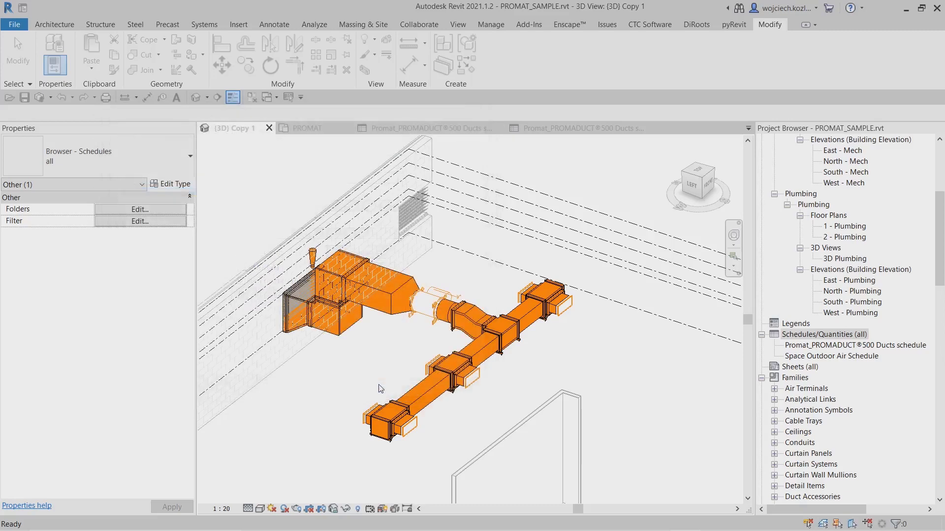
Widen the Family, Size and Area (Board) columns of the duct fitting schedule
left_click_drag(315, 165, 455, 165)
left_click_drag(514, 165, 555, 164)
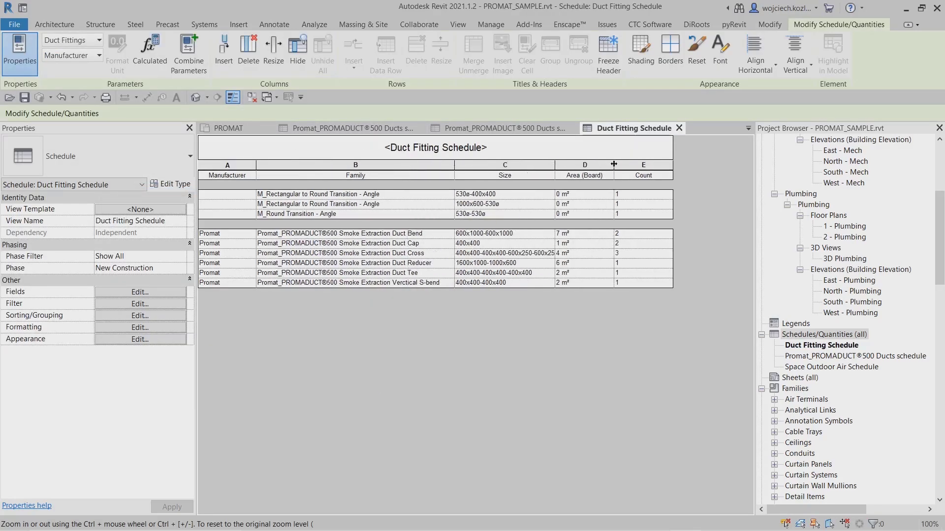
left_click_drag(614, 165, 644, 164)
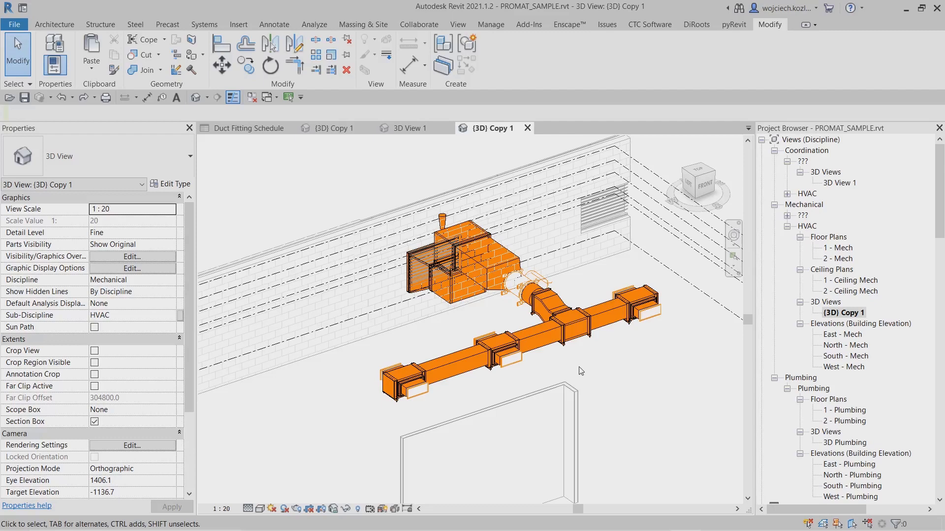
In the (3D) Copy 1 view, set the width of the two ducts and two cross fittings on the run before the tee to 300
middle_click_drag(576, 370, 561, 362, "shift")
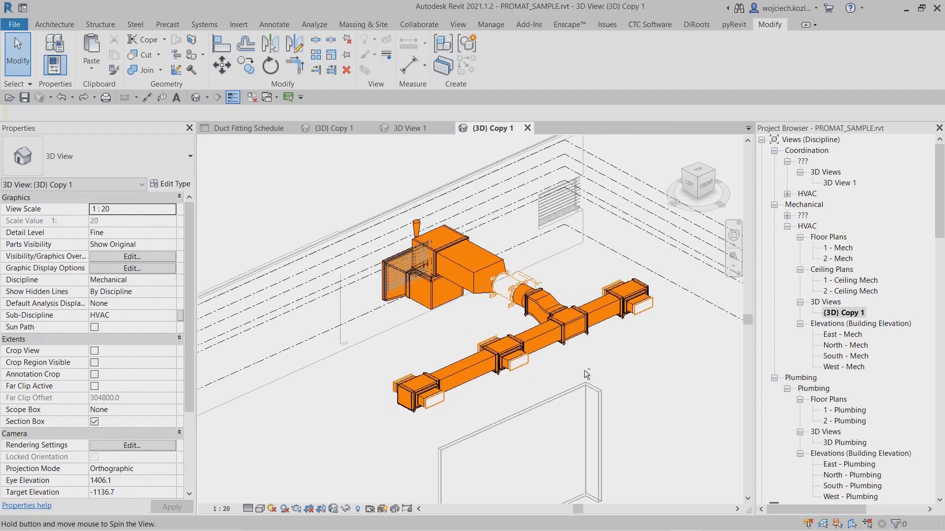
left_click(550, 341)
scroll(541, 339, "up", 3)
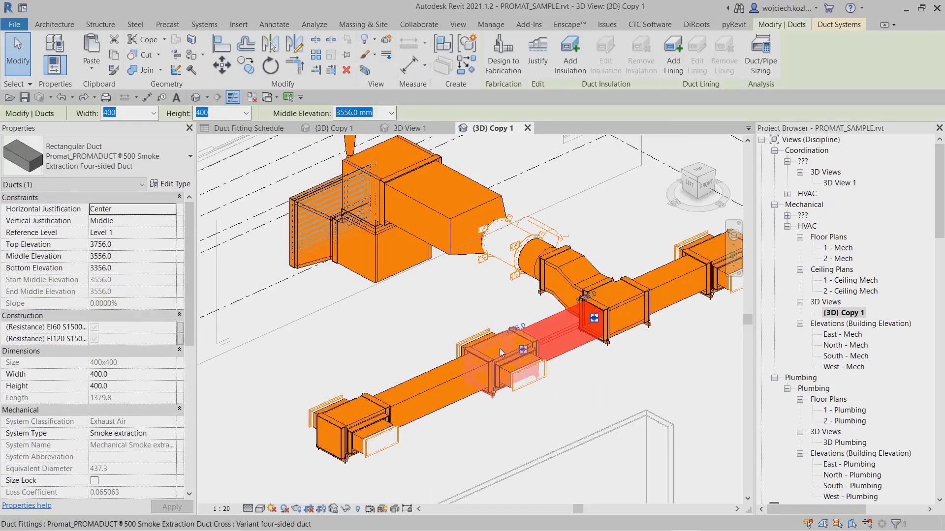
left_click(454, 379, "ctrl")
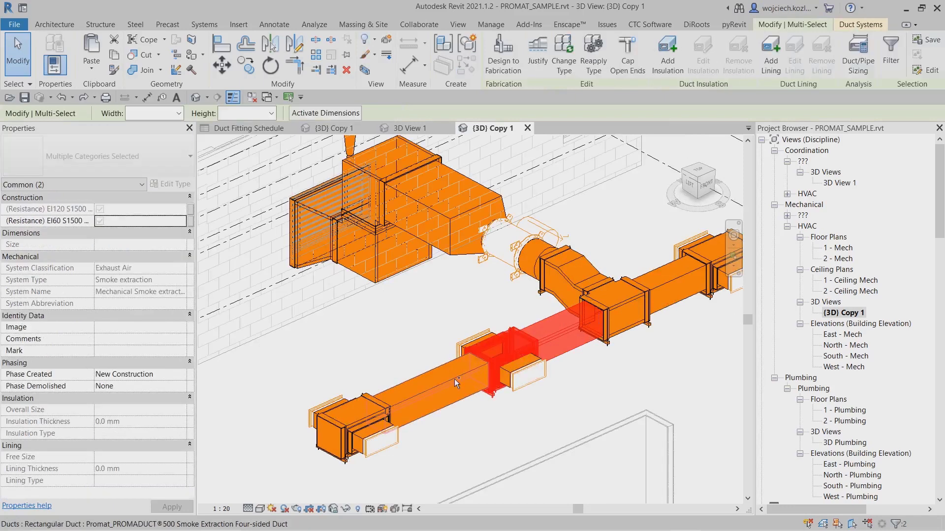
left_click(350, 415, "ctrl")
left_click(349, 415, "ctrl")
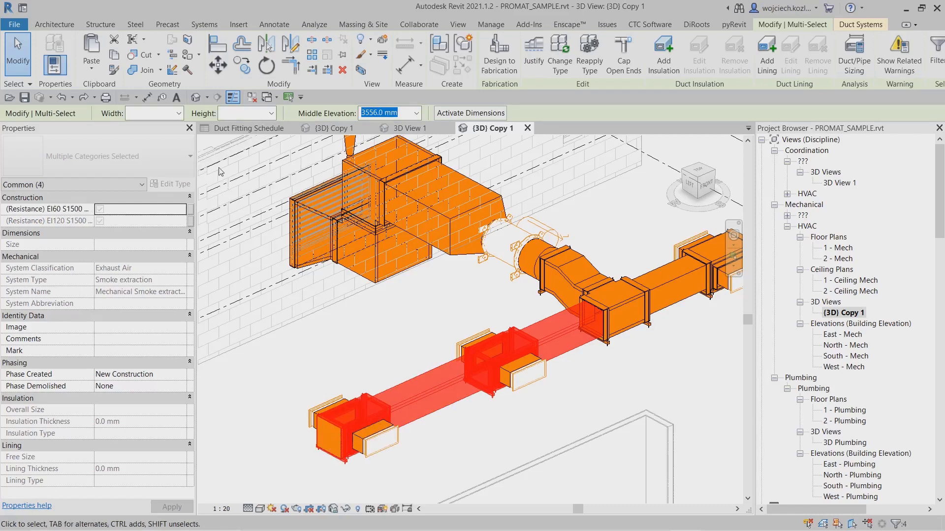
left_click(178, 113)
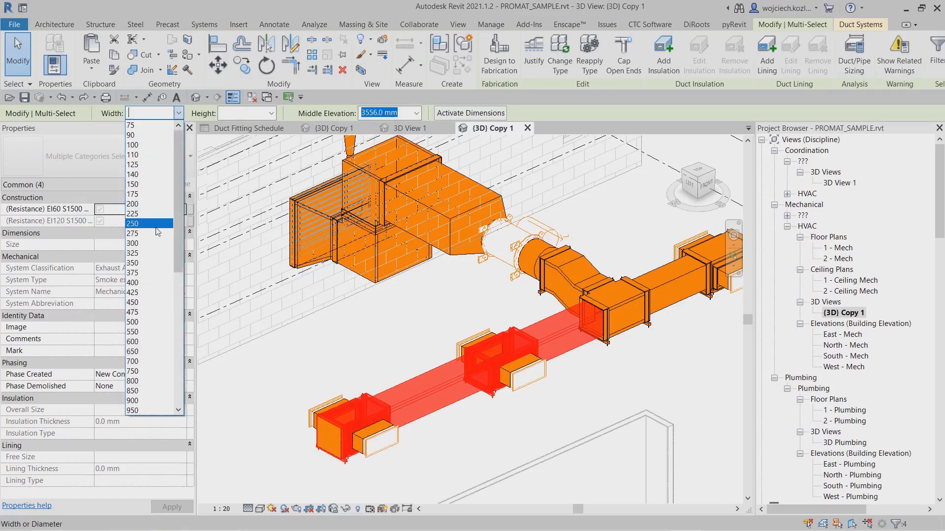
left_click(152, 241)
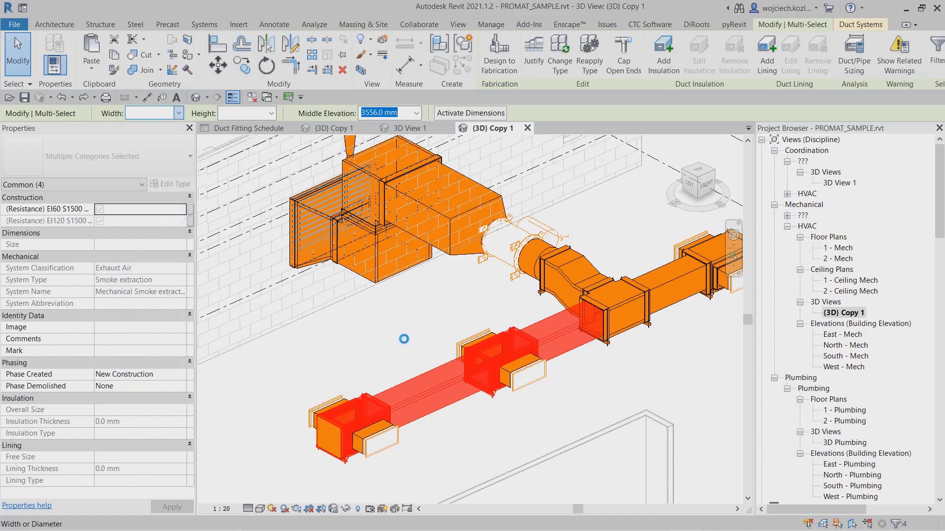
left_click(404, 339)
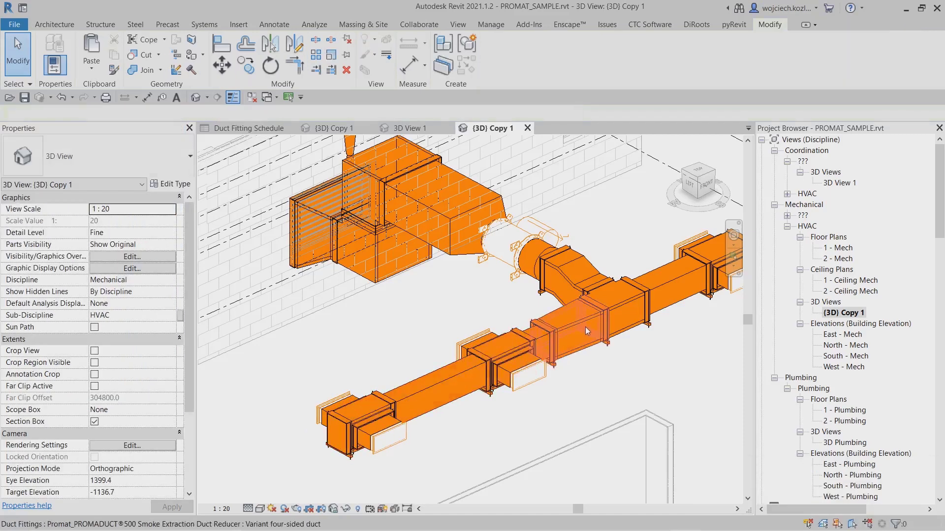
Set the duct length of the reducer next to the tee to 350
left_click(585, 327)
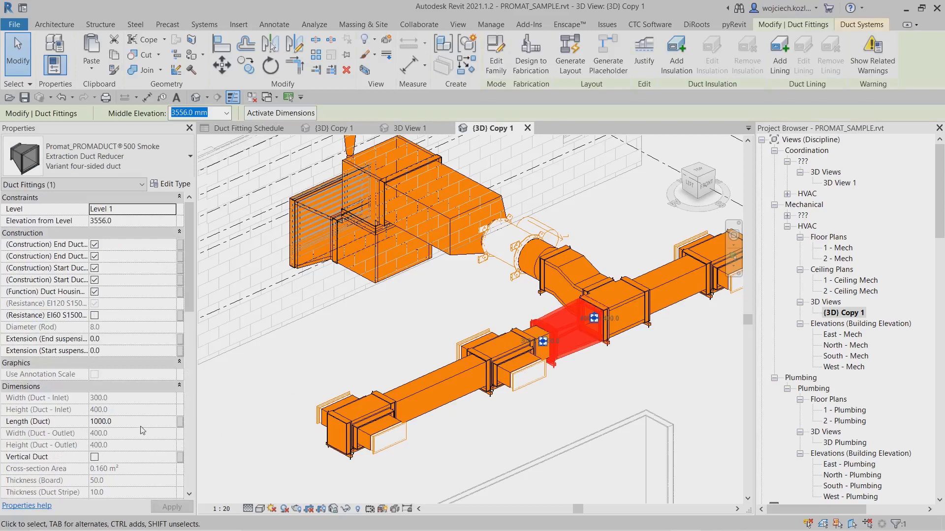
left_click(143, 425)
type("350")
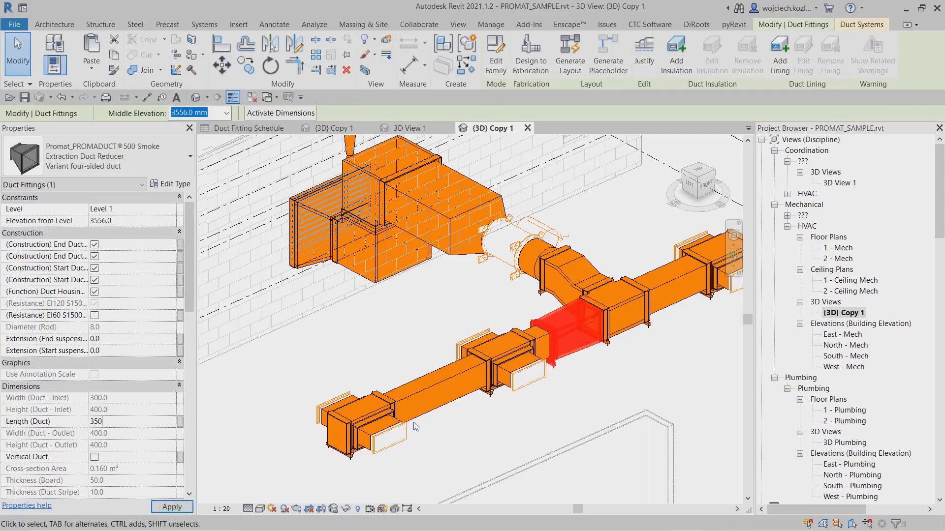
left_click(617, 399)
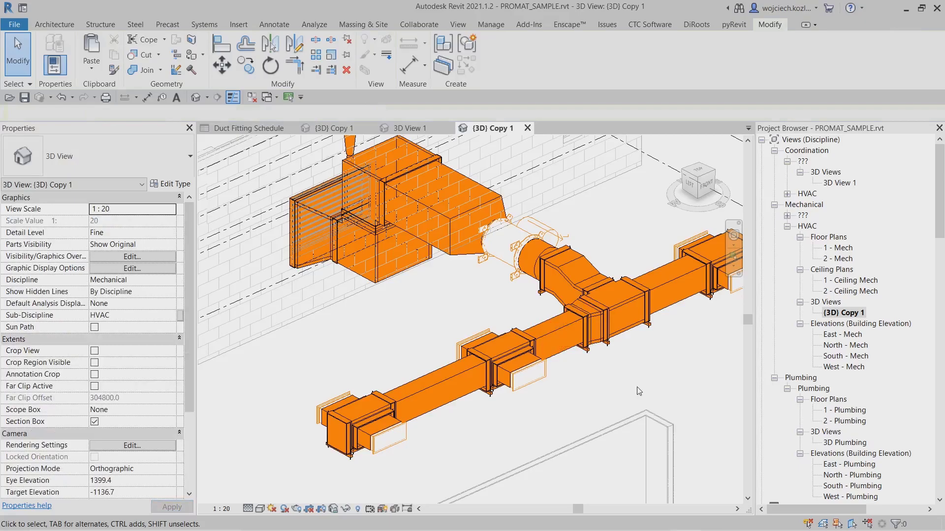